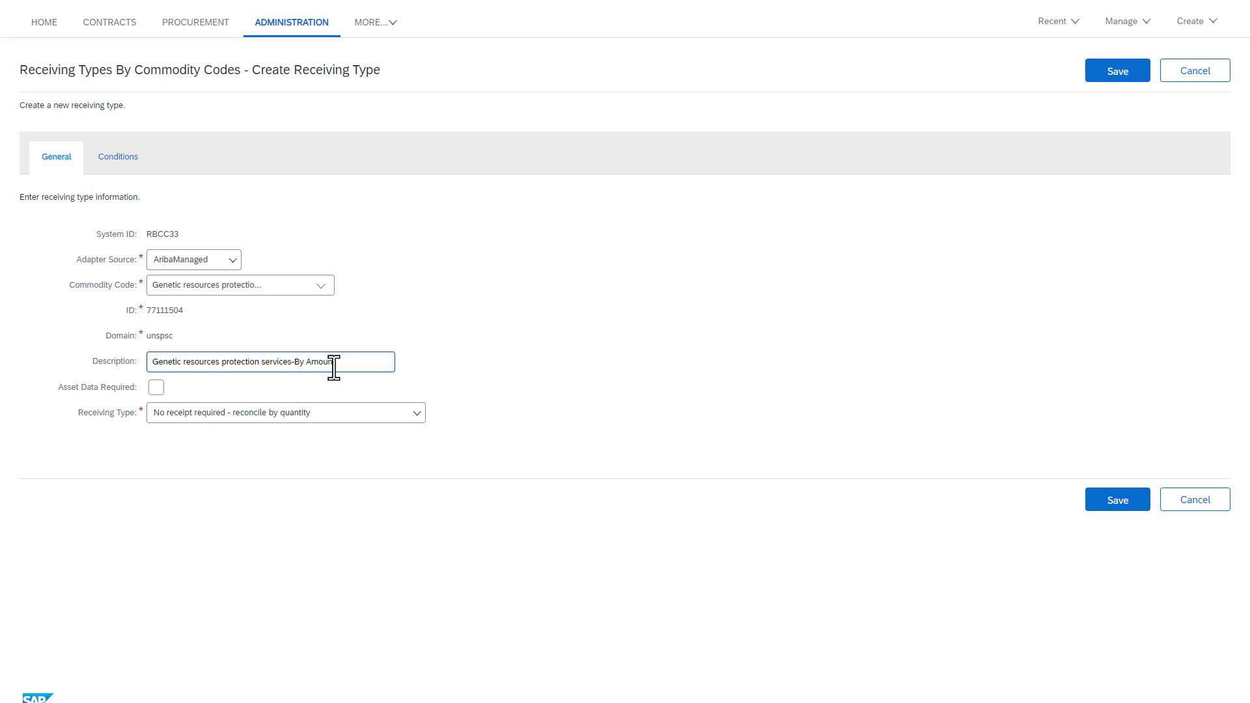
Set the receiving type of the Genetic resources protection services commodity code to Manual receipt - receive by amount
{"action": "left_click", "coordinate": [459, 388]}
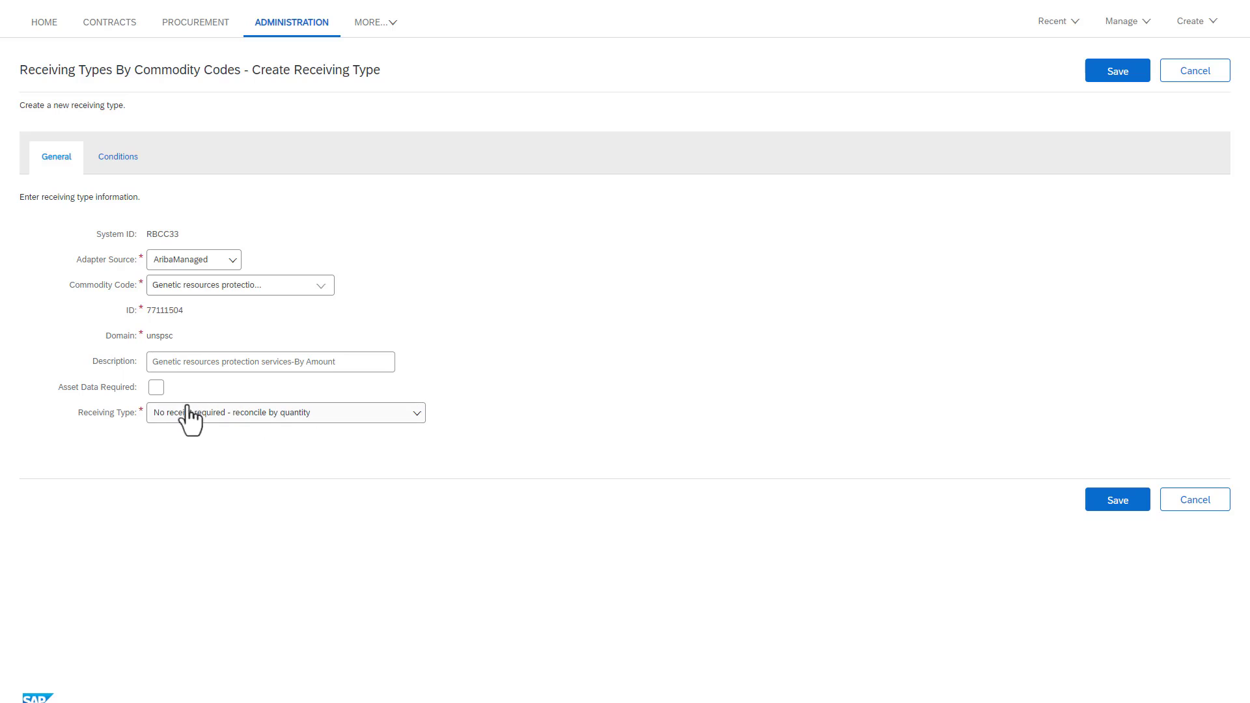
{"action": "left_click", "coordinate": [157, 391]}
{"action": "left_click", "coordinate": [417, 417]}
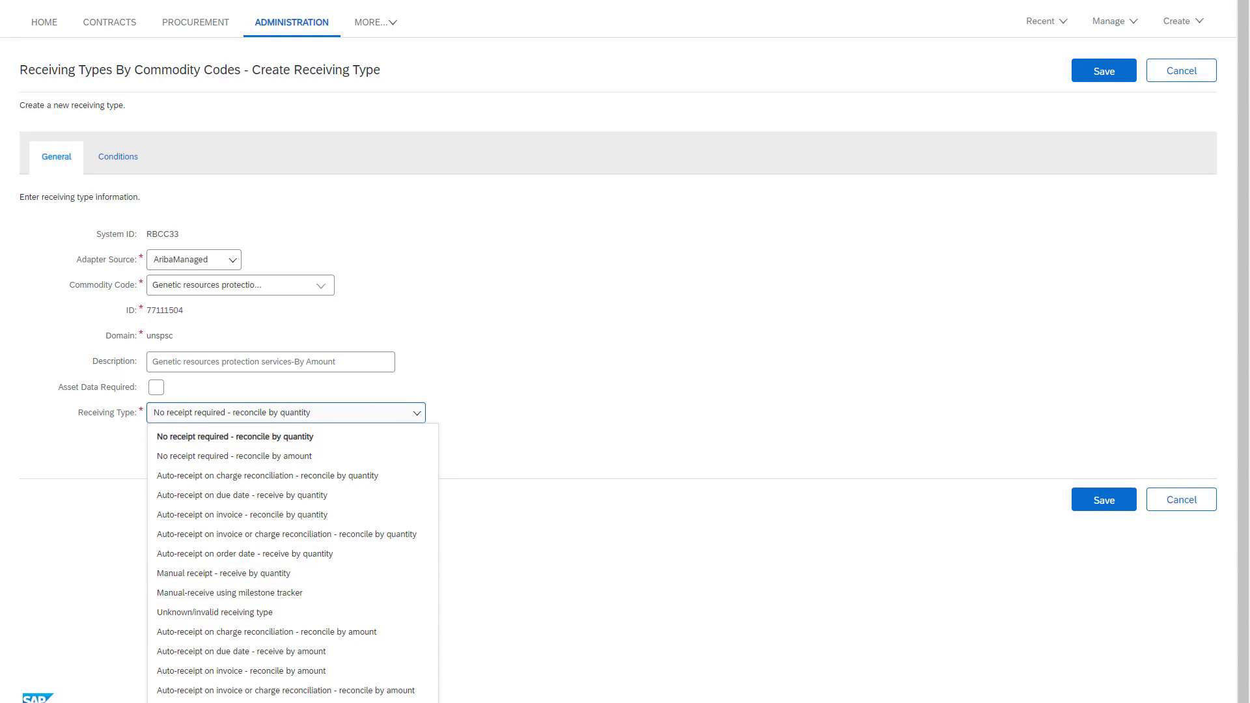
{"action": "left_click", "coordinate": [329, 702]}
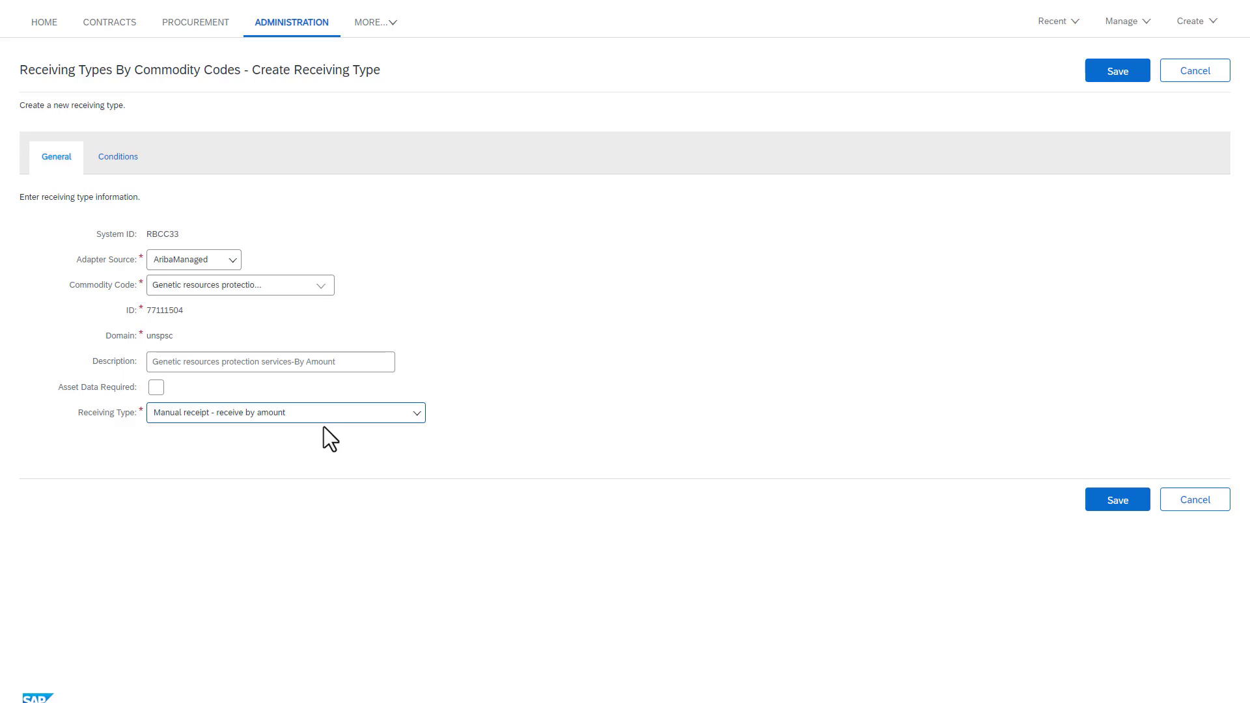
Save the new commodity code receiving type and acknowledge its creation
{"action": "left_click", "coordinate": [134, 157]}
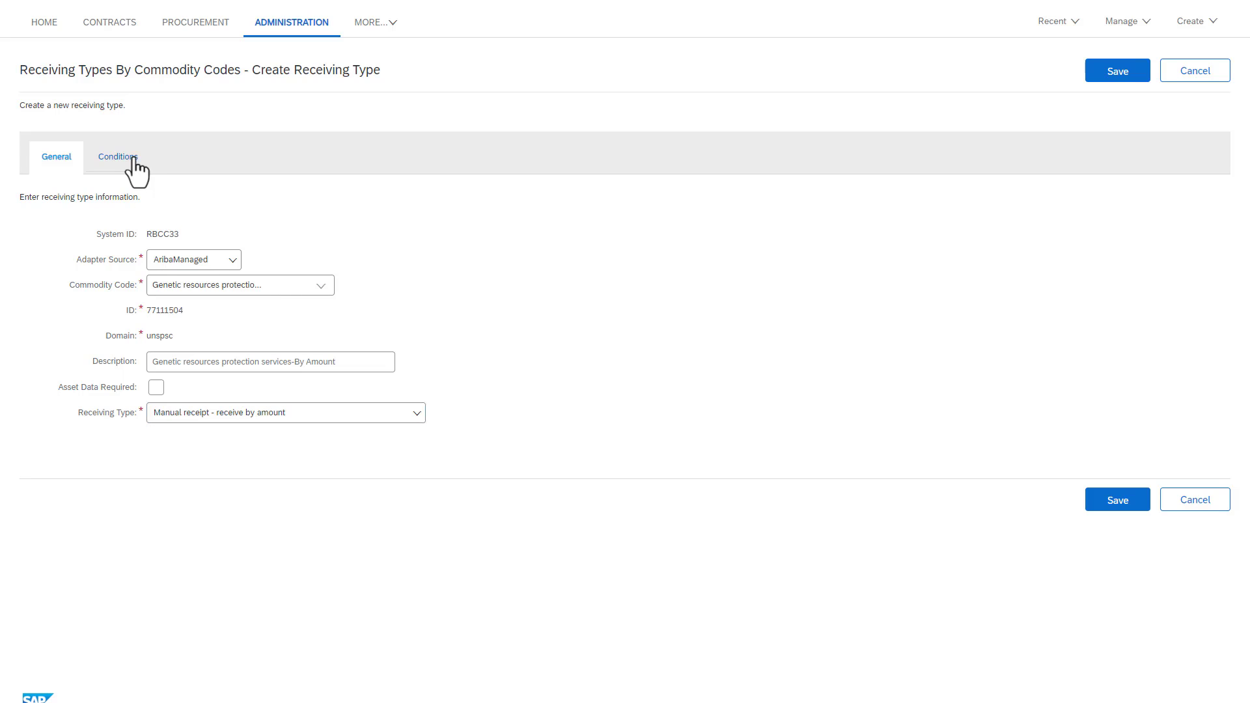
{"action": "left_click", "coordinate": [51, 164]}
{"action": "left_click", "coordinate": [1117, 500]}
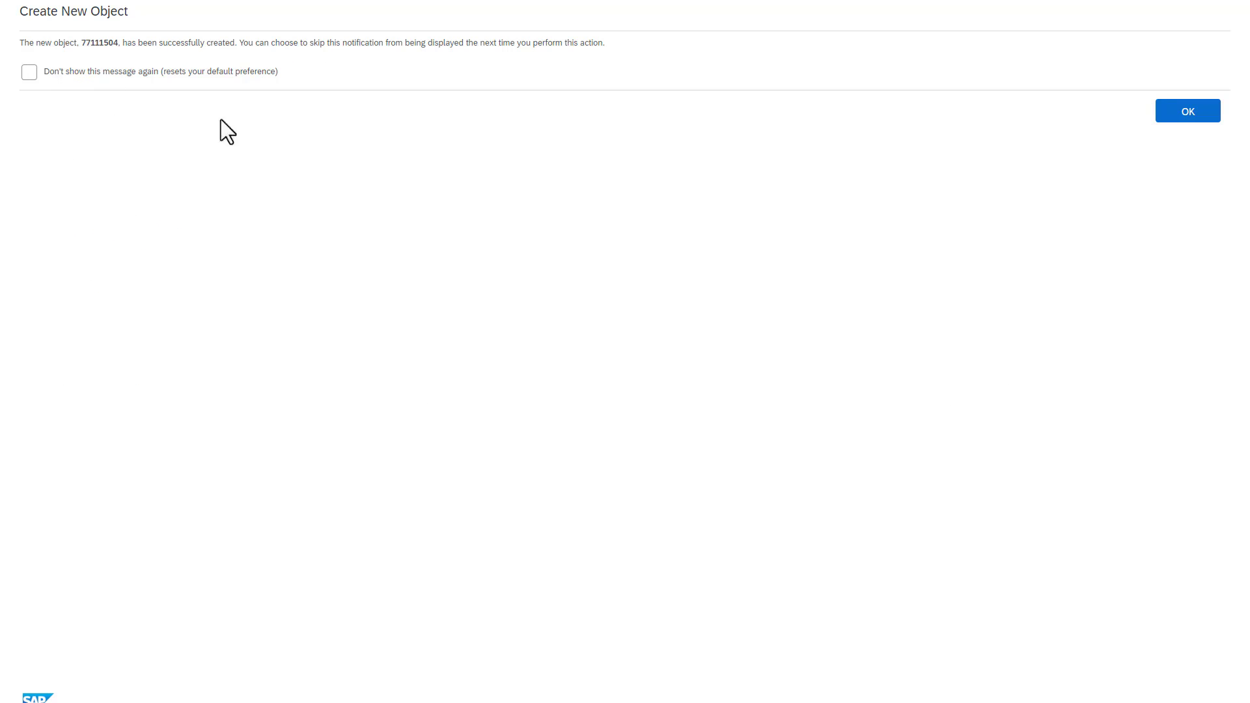
{"action": "left_click", "coordinate": [1175, 117]}
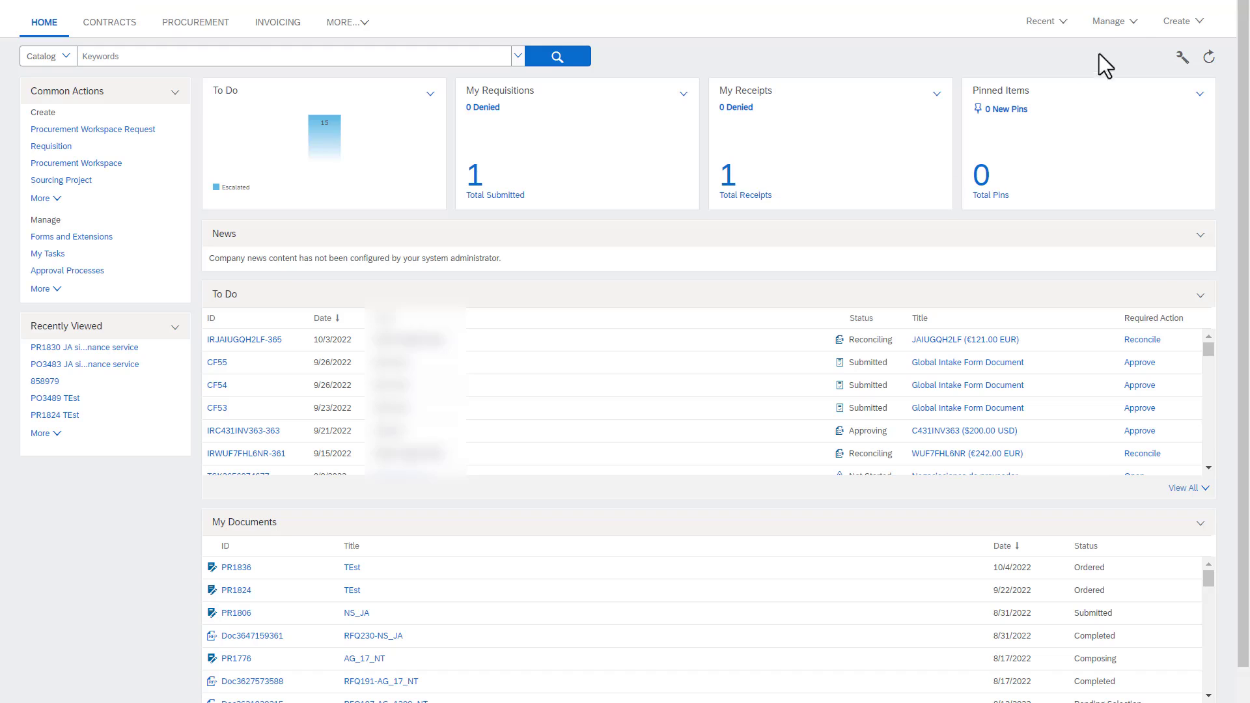
Open Receiving Types By Part Number in Procure-to-Pay Manager and start a new receiving type
{"action": "left_click", "coordinate": [1118, 30]}
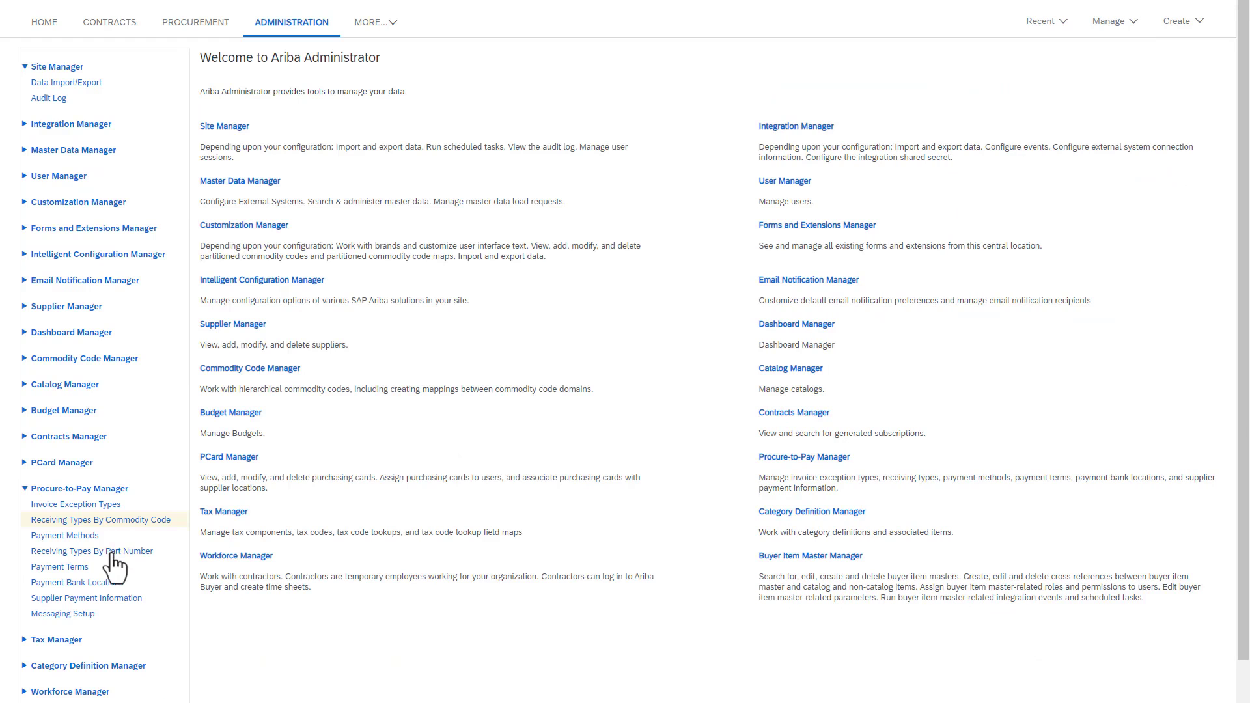
{"action": "left_click", "coordinate": [112, 554]}
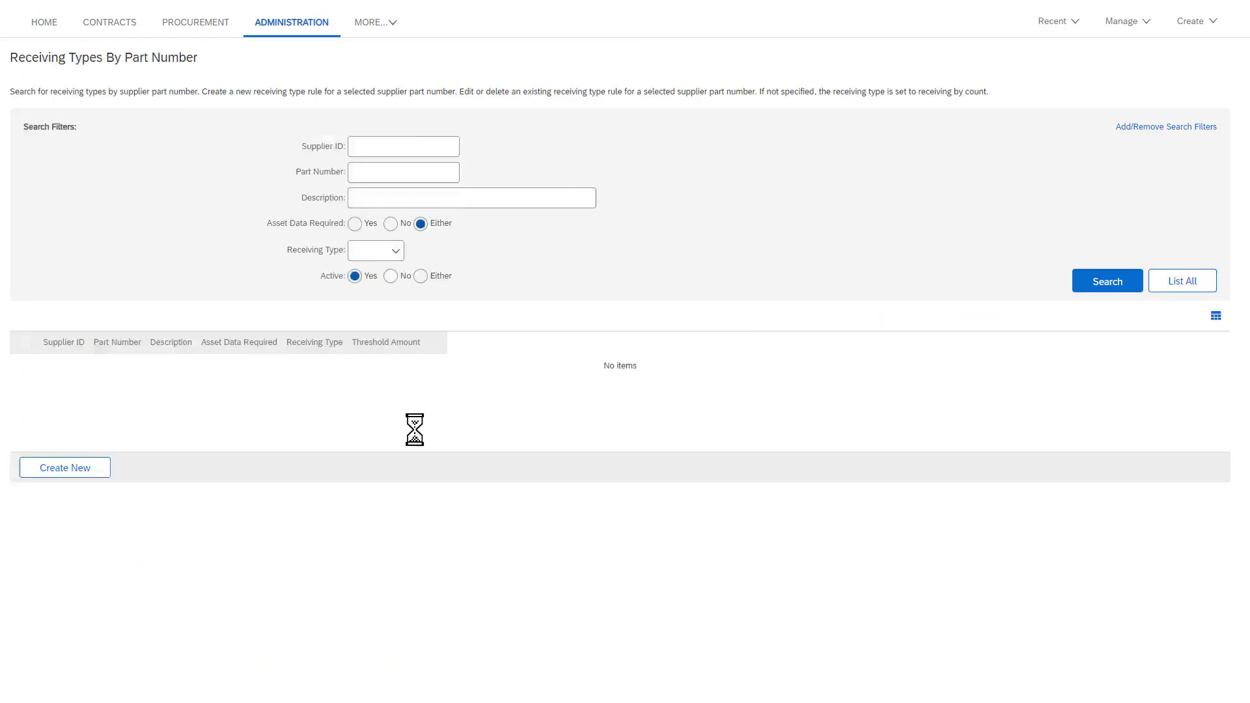
{"action": "left_click", "coordinate": [287, 398]}
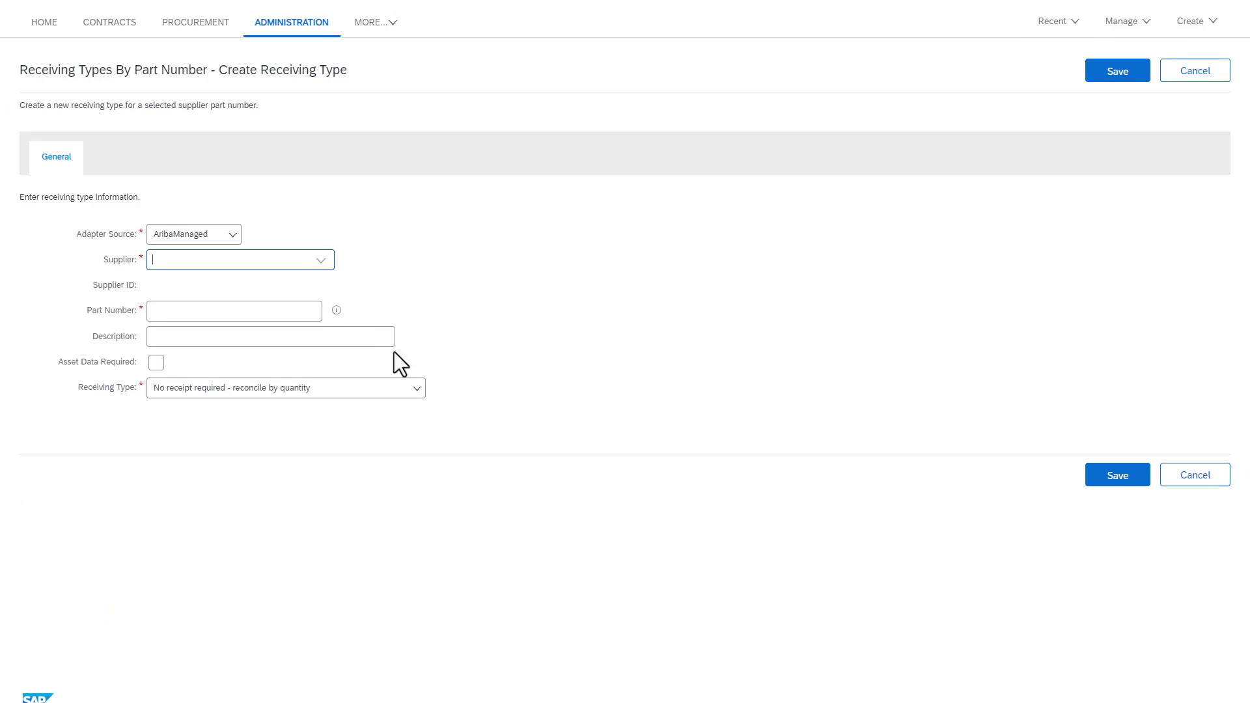
Choose supplier EMEA Huurdeman, enter part number SAPEMEA01 and describe the rule as "Auto Receiving EMEA Huurdeman"
{"action": "left_click", "coordinate": [321, 261]}
{"action": "left_click", "coordinate": [287, 298]}
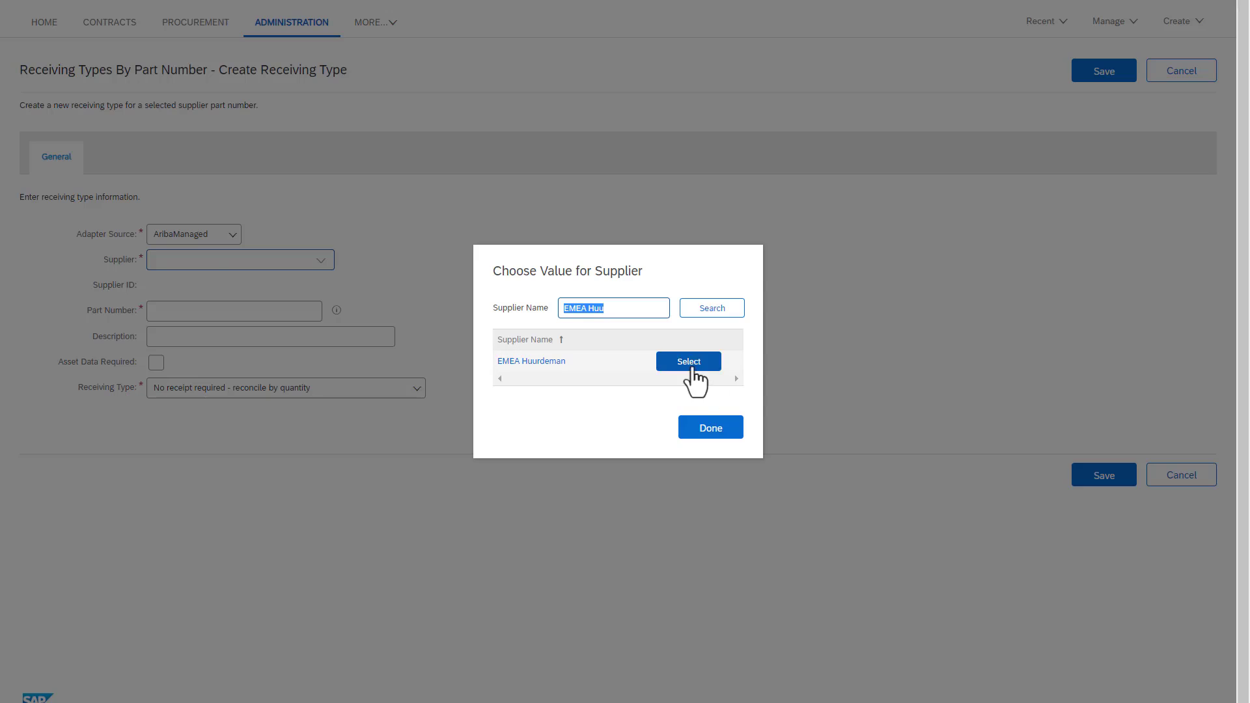
{"action": "left_click", "coordinate": [689, 362]}
{"action": "left_click", "coordinate": [228, 319]}
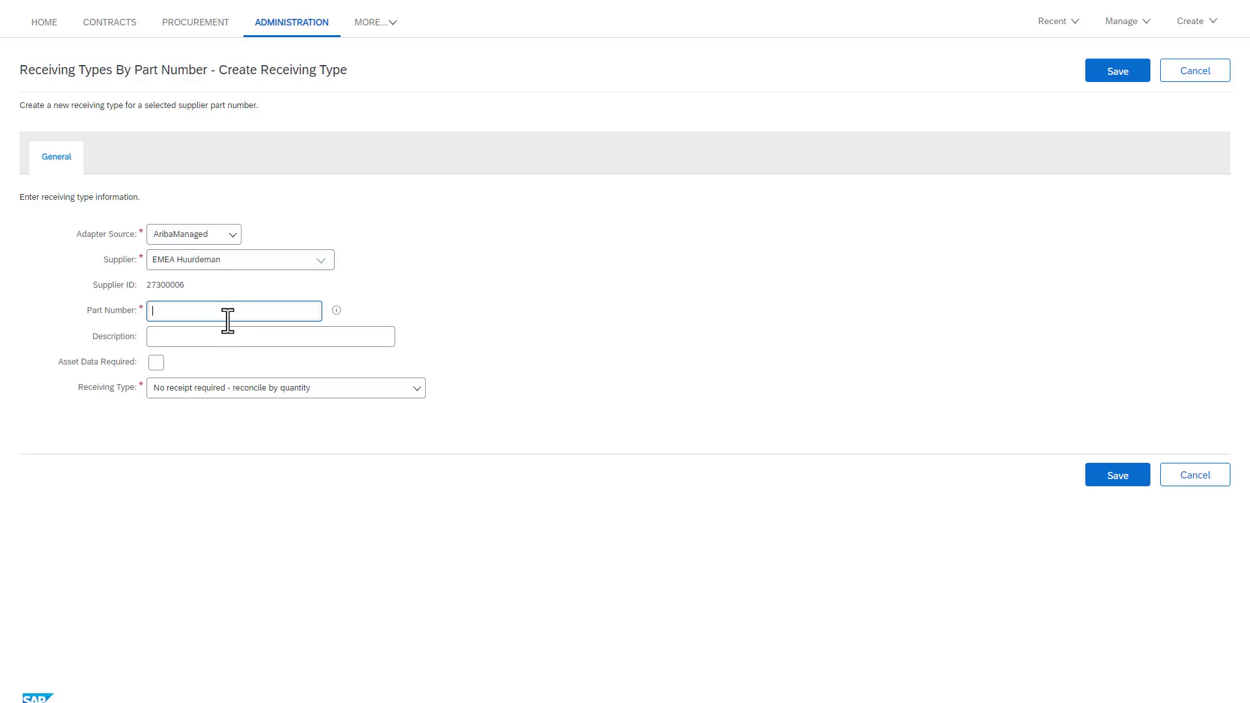
{"action": "type", "text": "SAPEMEA01"}
{"action": "left_click", "coordinate": [205, 336]}
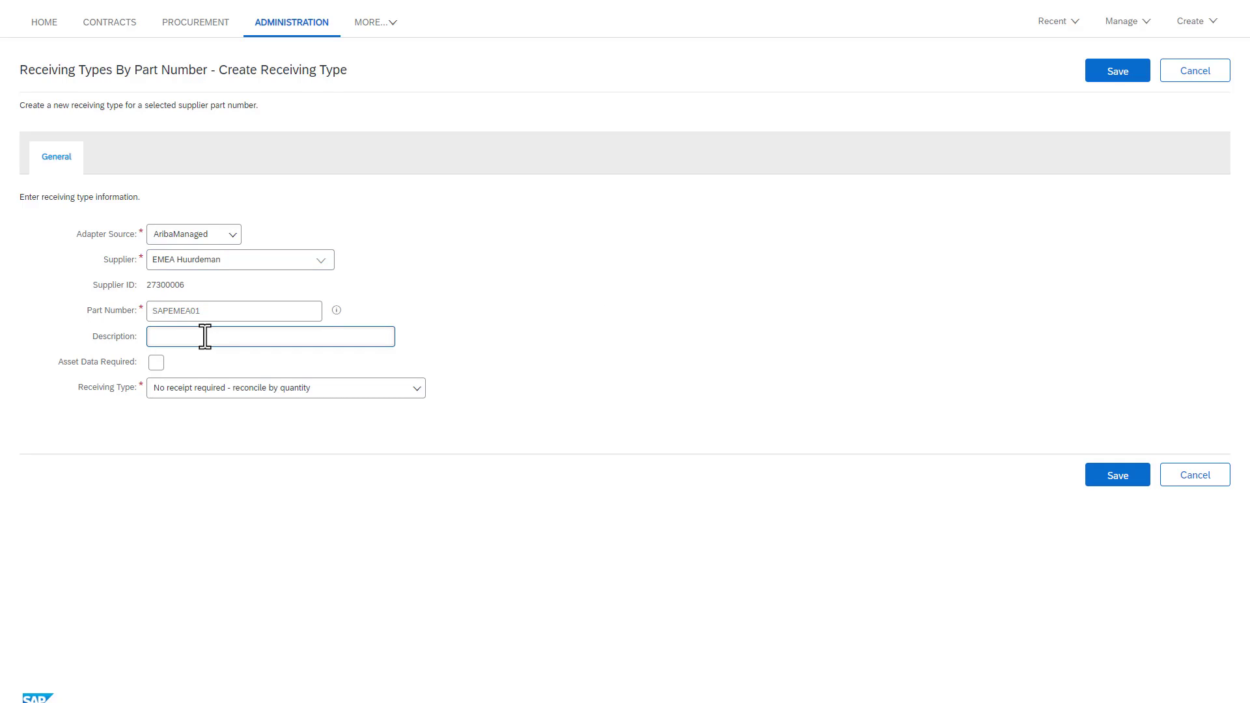
{"action": "type", "text": "Auto Receiving EMEA Huurdeman"}
Set the receiving type to Auto-receipt on order date - receive by quantity with a threshold of 15 EUR, and save the rule
{"action": "left_click", "coordinate": [150, 365]}
{"action": "left_click", "coordinate": [154, 368]}
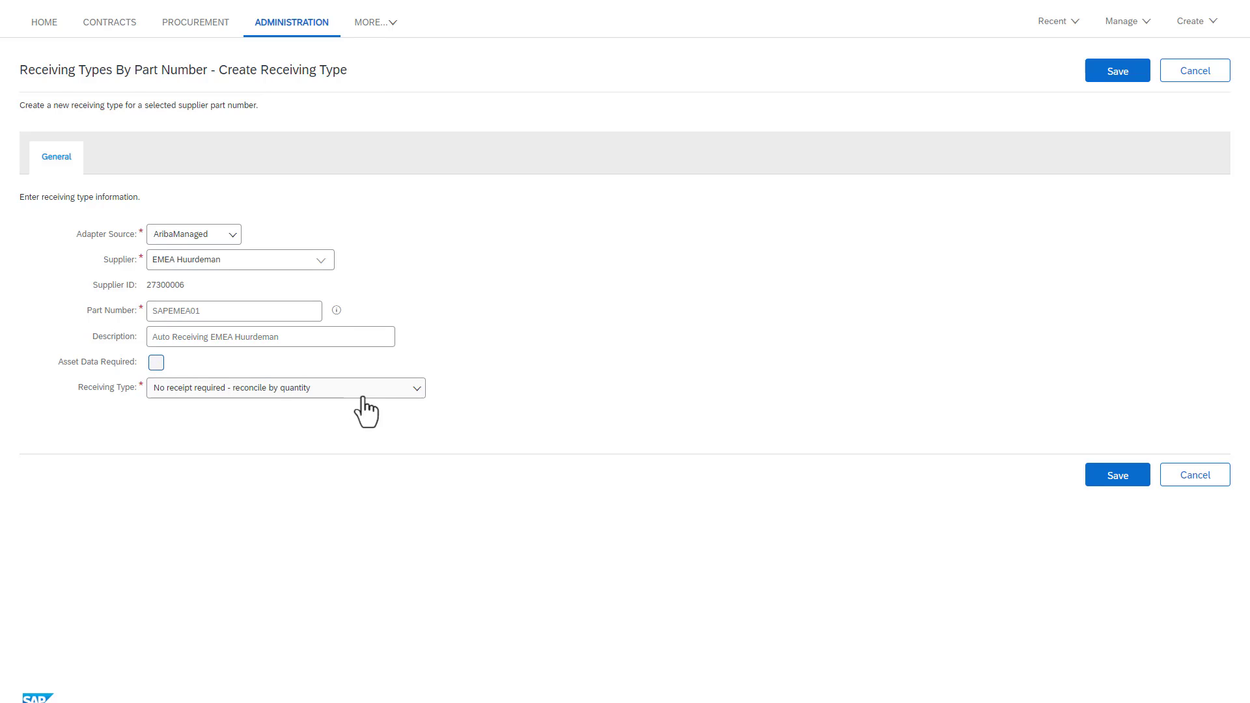
{"action": "left_click", "coordinate": [415, 389]}
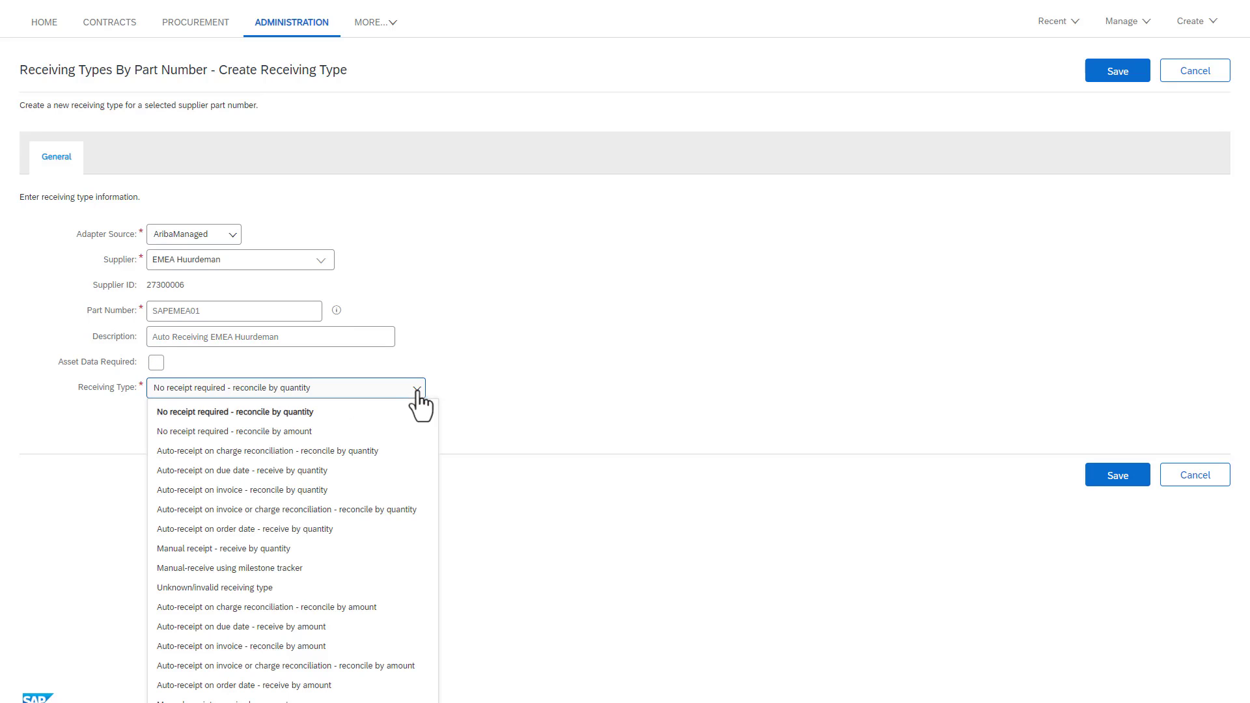
{"action": "left_click", "coordinate": [309, 530]}
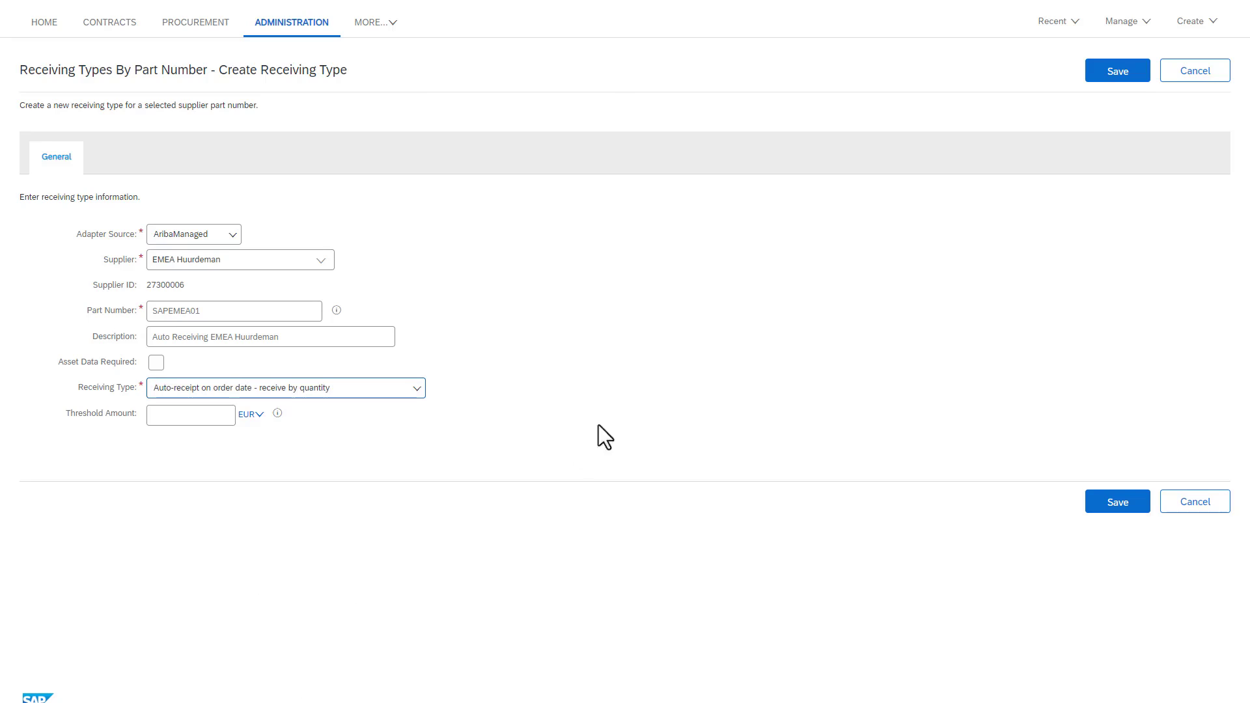
{"action": "left_click", "coordinate": [198, 416]}
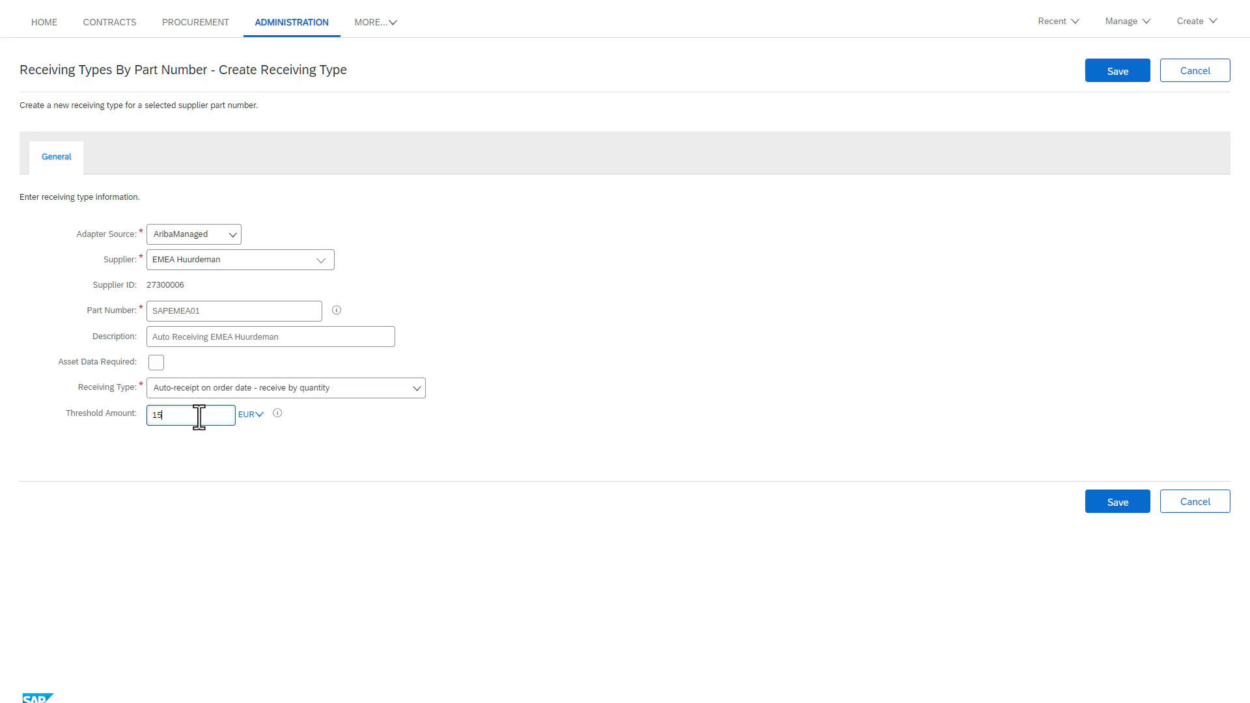
{"action": "left_click", "coordinate": [264, 458]}
{"action": "left_click", "coordinate": [1121, 509]}
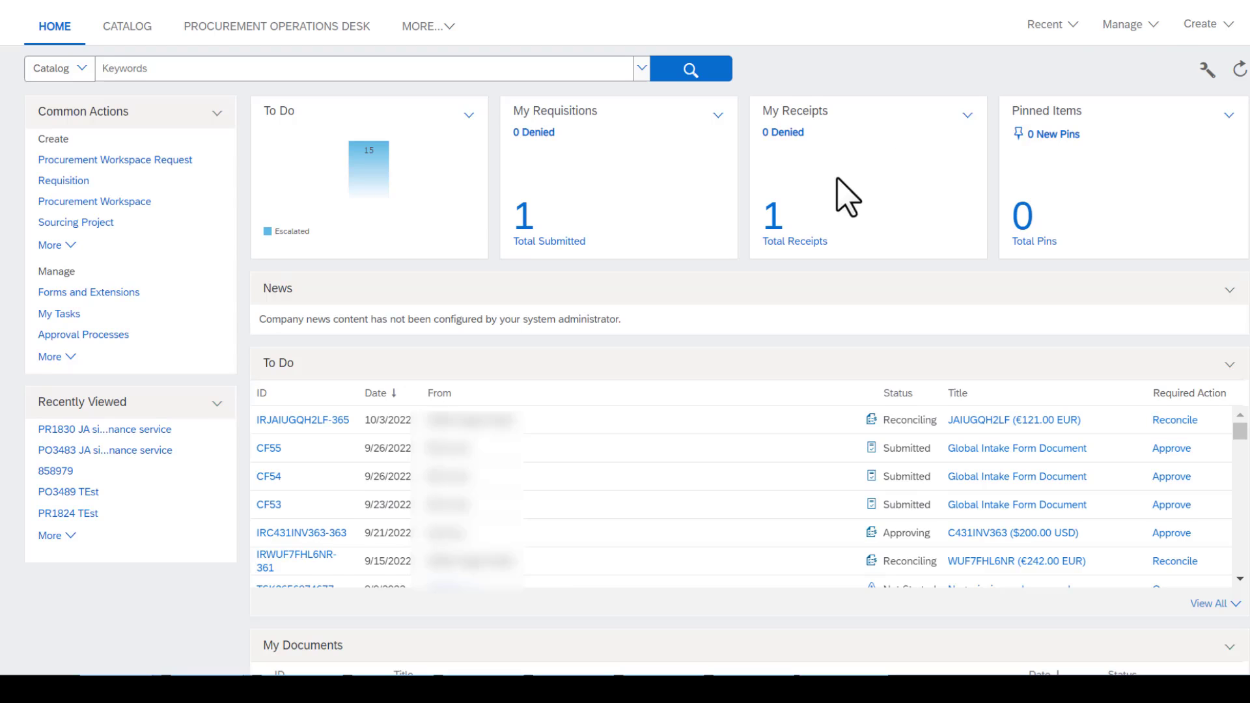
In Core Administration's Data Import/Export, find the Receiving Types By Commodity Code task and export its data for all adapter sources
{"action": "left_click", "coordinate": [1135, 30]}
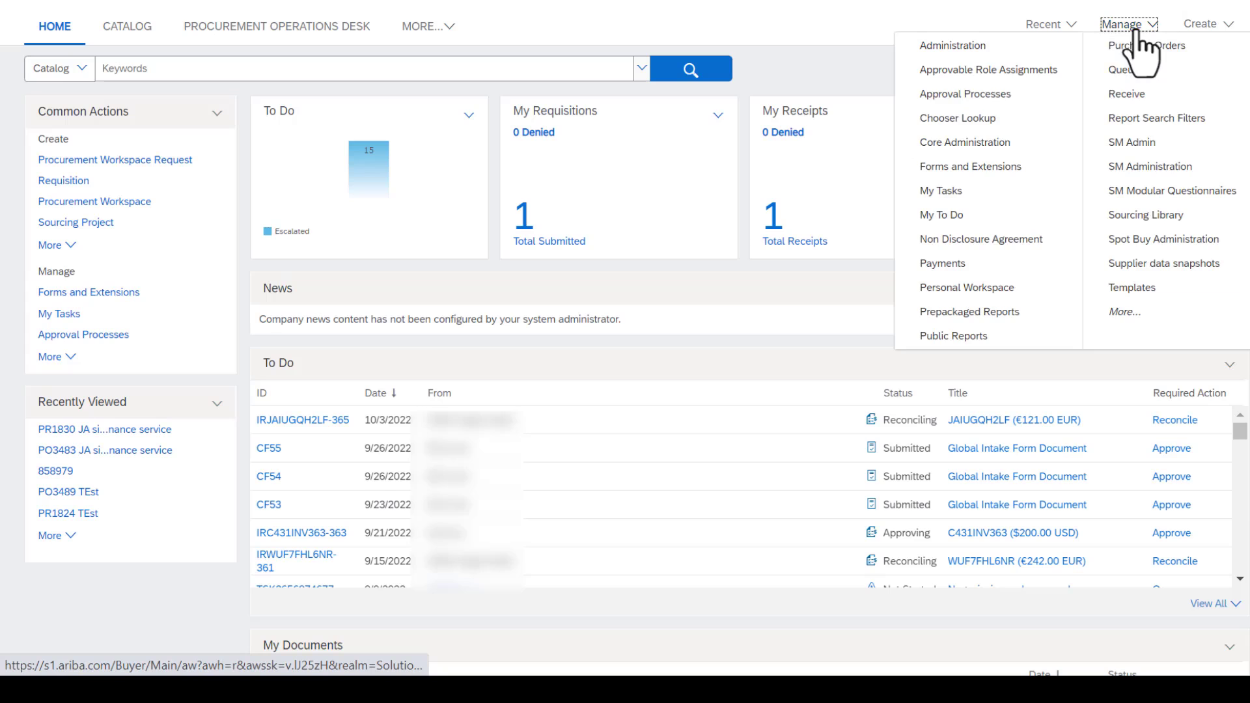
{"action": "left_click", "coordinate": [982, 143]}
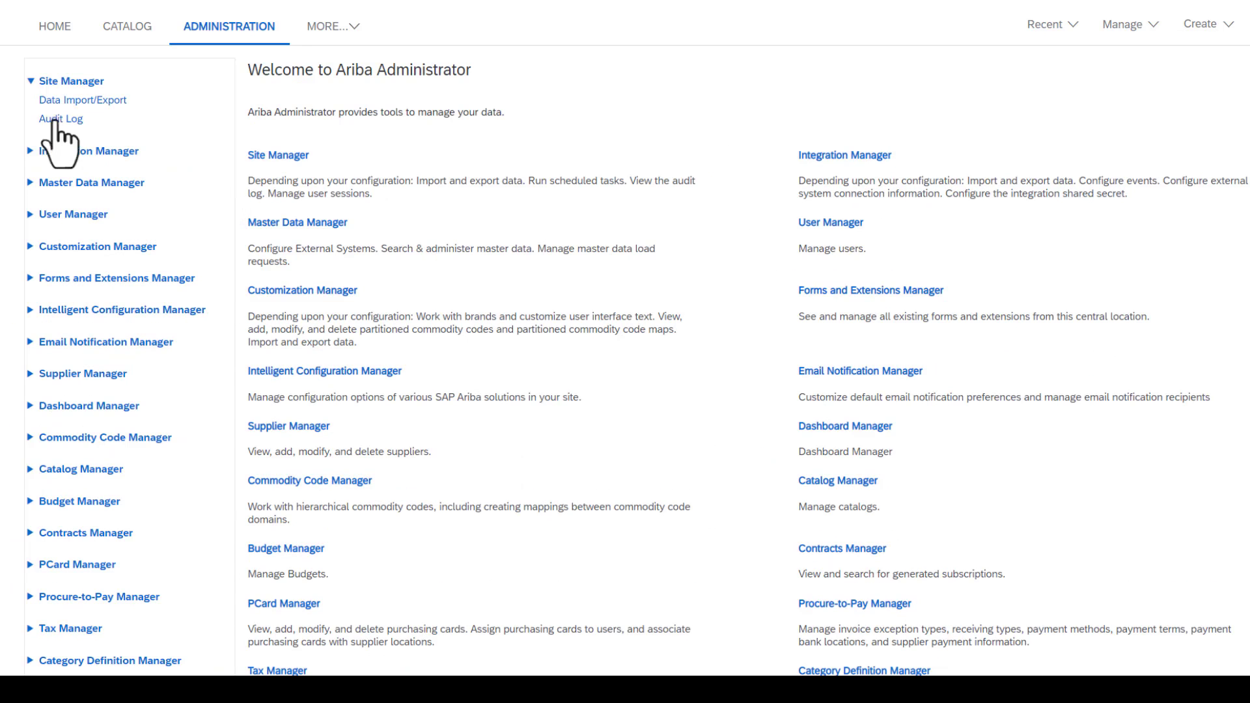
{"action": "left_click", "coordinate": [75, 101]}
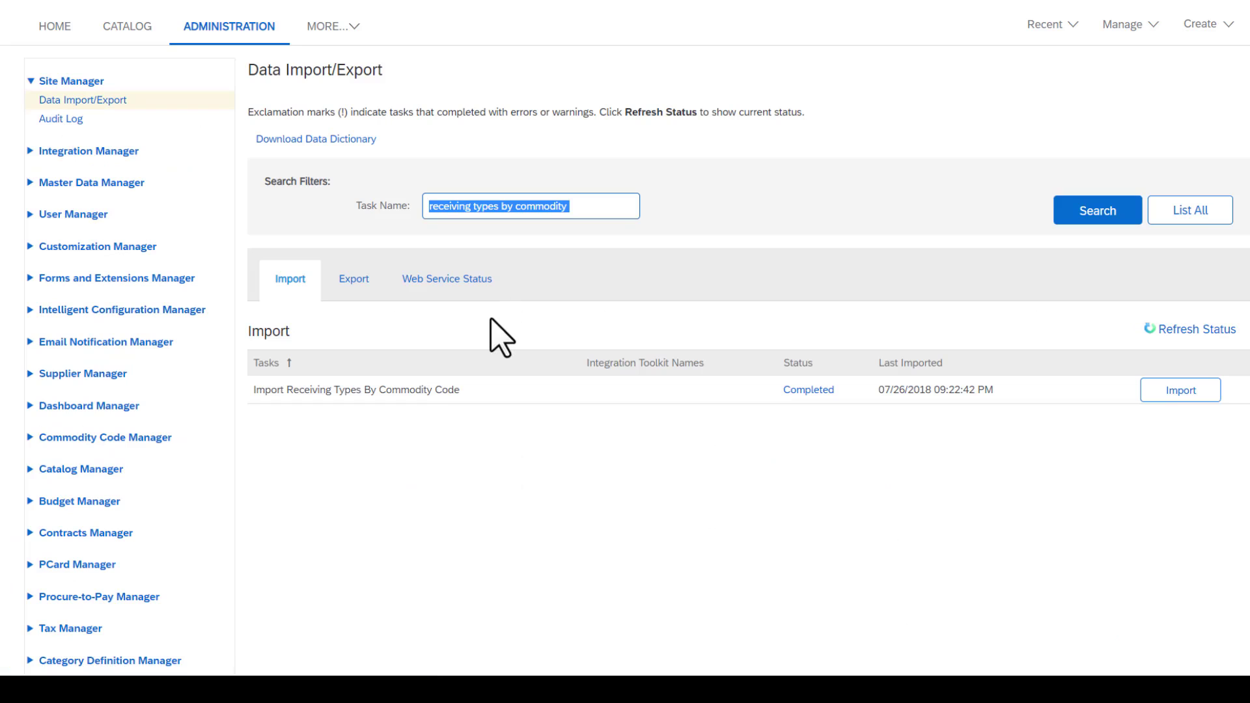
{"action": "left_click", "coordinate": [350, 280]}
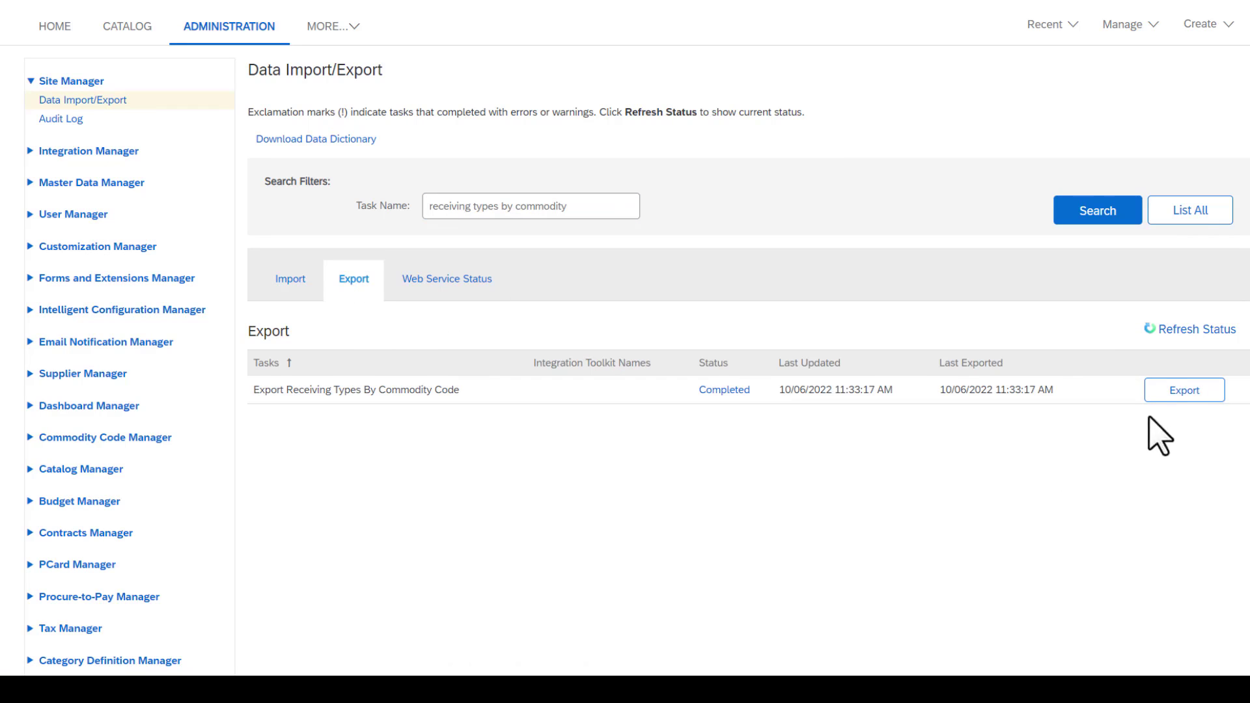
{"action": "left_click", "coordinate": [1176, 393]}
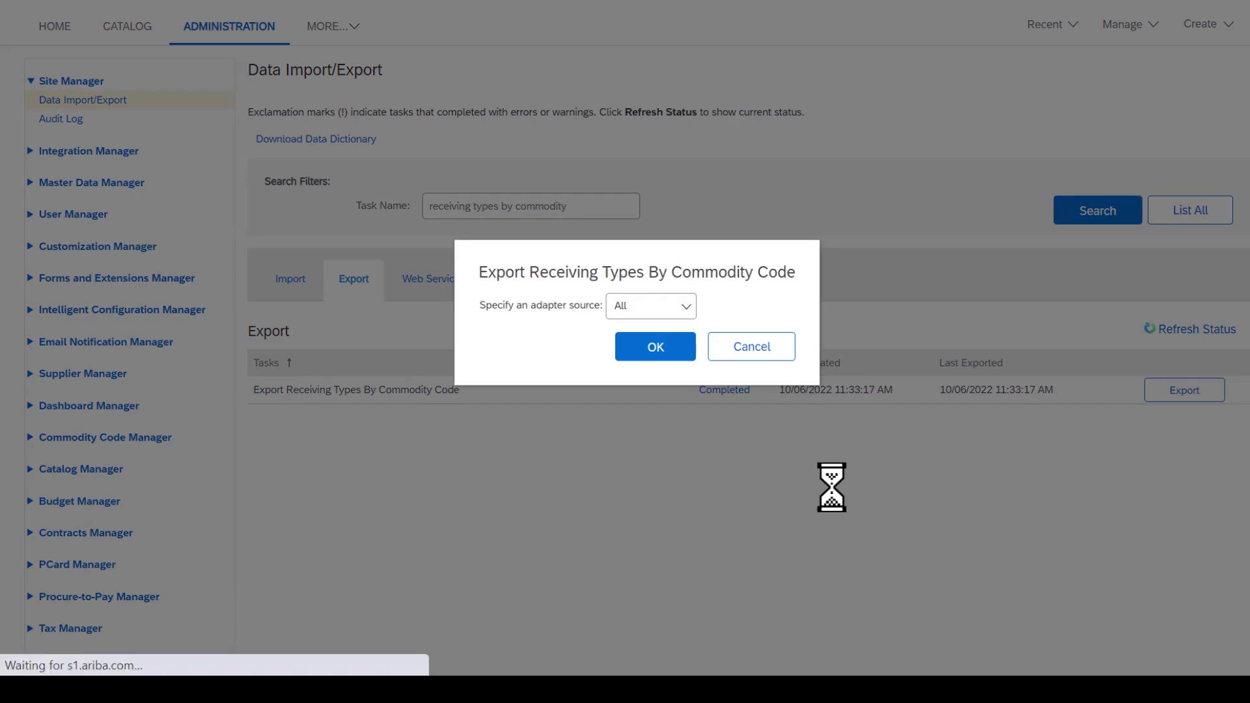
{"action": "left_click", "coordinate": [656, 347]}
{"action": "left_click", "coordinate": [804, 519]}
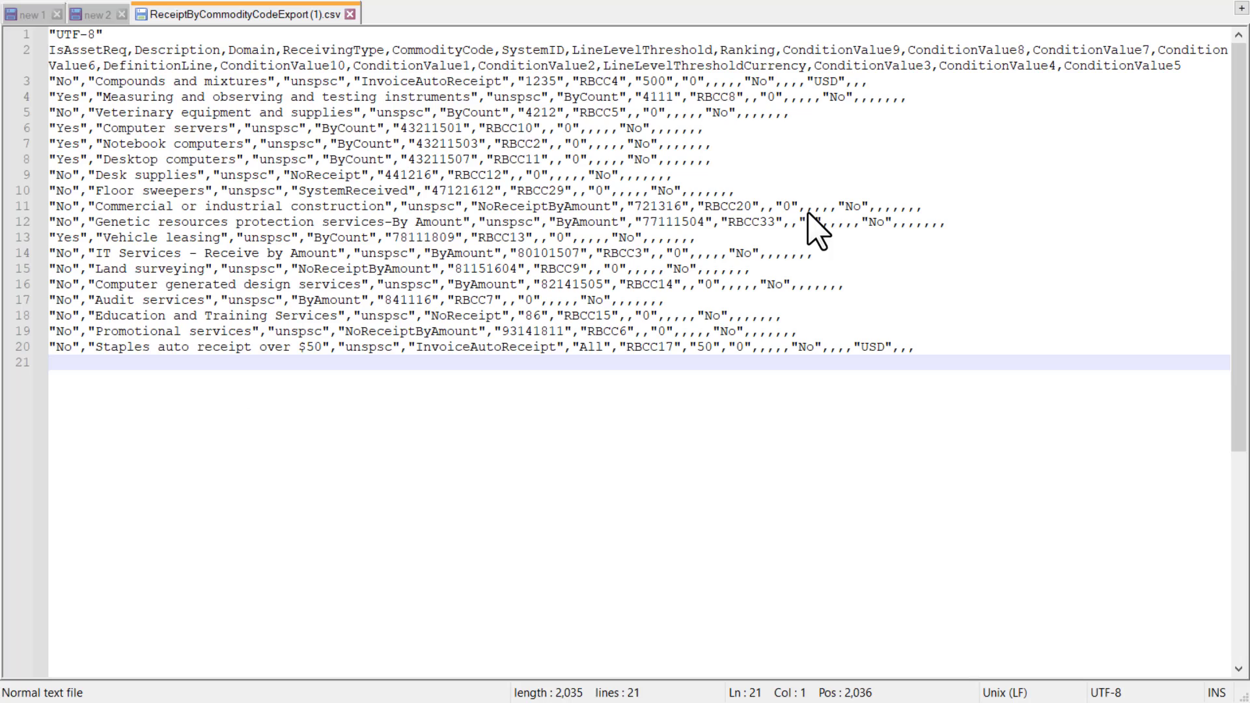
Below the header of the exported CSV, insert the line ",,,,,,,,,,,,Yes,,Requisition.LineItems.Supplier.UniqueName,,,,,"
{"action": "left_click", "coordinate": [90, 58]}
{"action": "double_click", "coordinate": [90, 58]}
{"action": "left_click", "coordinate": [1199, 66]}
{"action": "key", "text": "Return"}
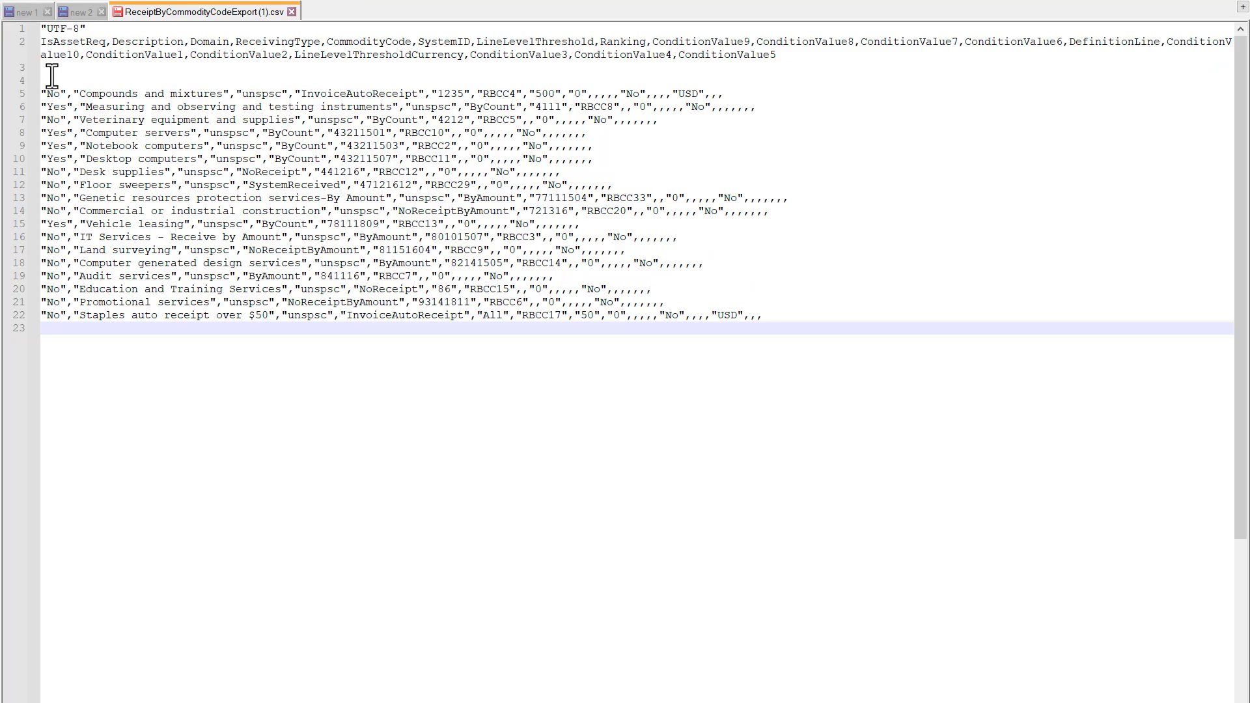
{"action": "left_click", "coordinate": [51, 69]}
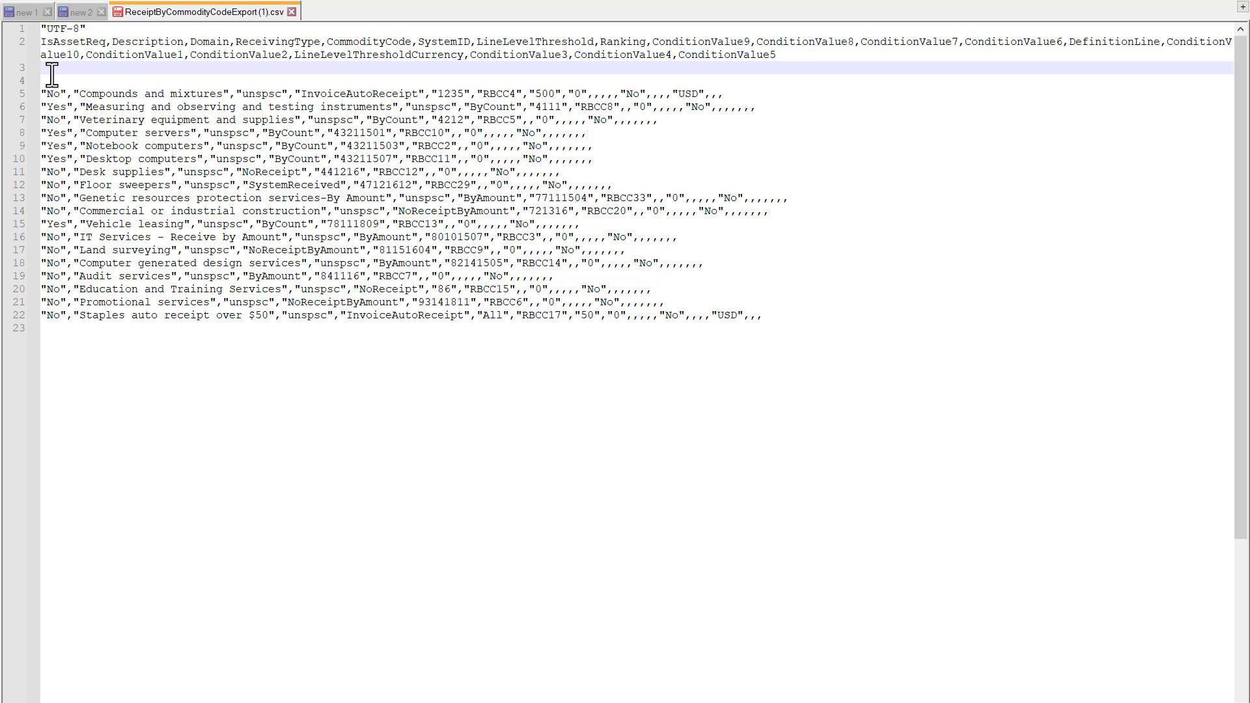
{"action": "type", "text": ",,,,,,,,,,,,Yes,,Requisition.LineItems.Supplier.UniqueName,,,,,"}
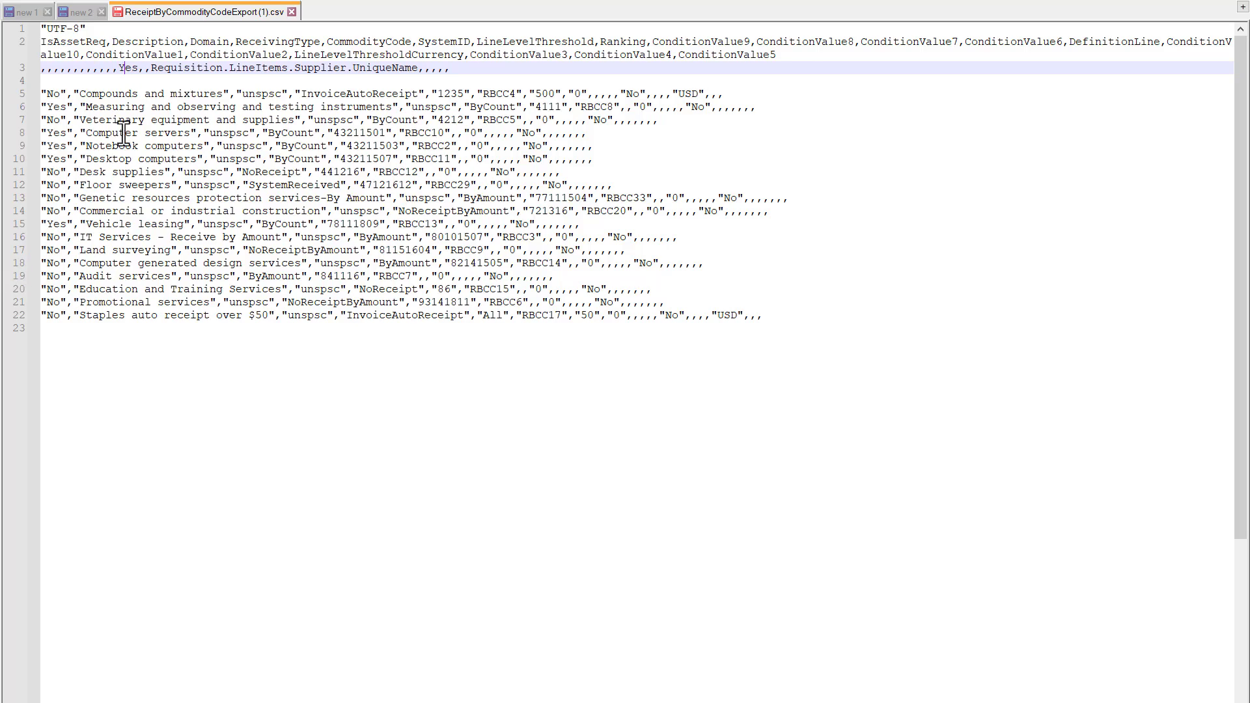
Check the Yes and Requisition.LineItems.Supplier.UniqueName entries in the definition line and remove the blank line below it
{"action": "double_click", "coordinate": [126, 68]}
{"action": "left_click", "coordinate": [216, 68]}
{"action": "left_click_drag", "start_coordinate": [151, 68], "coordinate": [419, 68]}
{"action": "left_click", "coordinate": [452, 69]}
{"action": "key", "text": "Delete"}
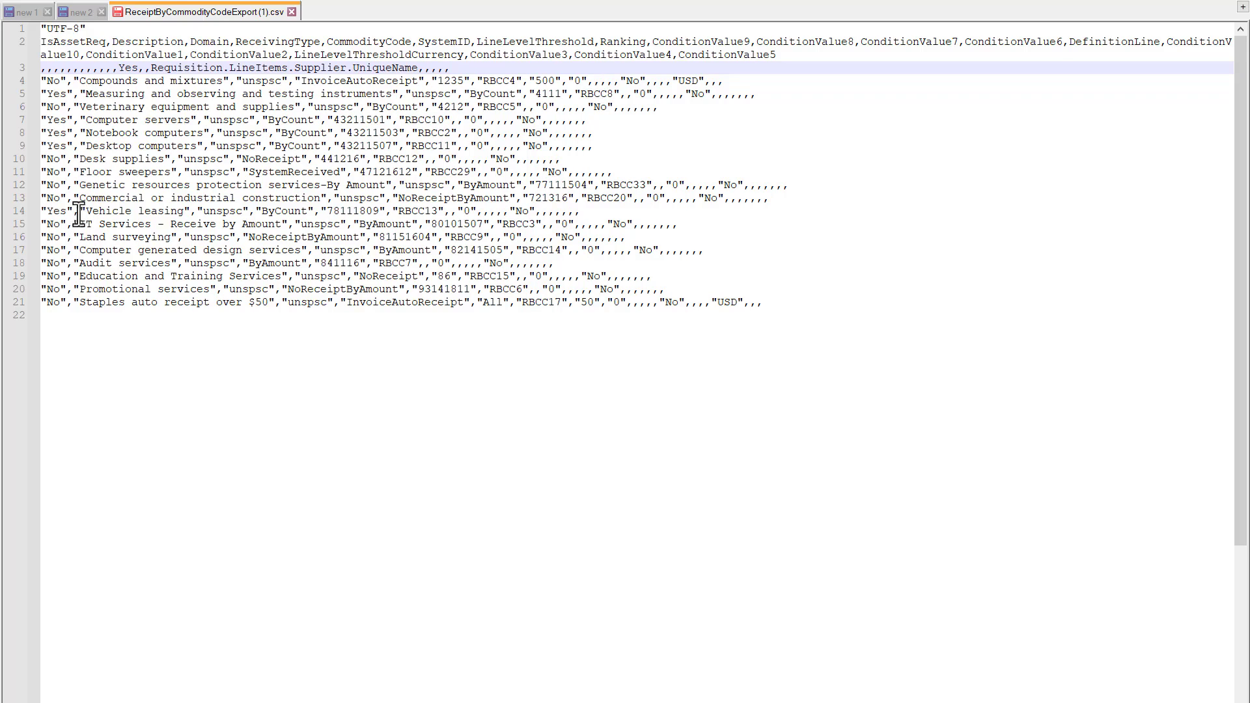
Compare the Genetic resources protection services-By Amount row with the supplier condition field and locate its condition value columns
{"action": "double_click", "coordinate": [109, 184]}
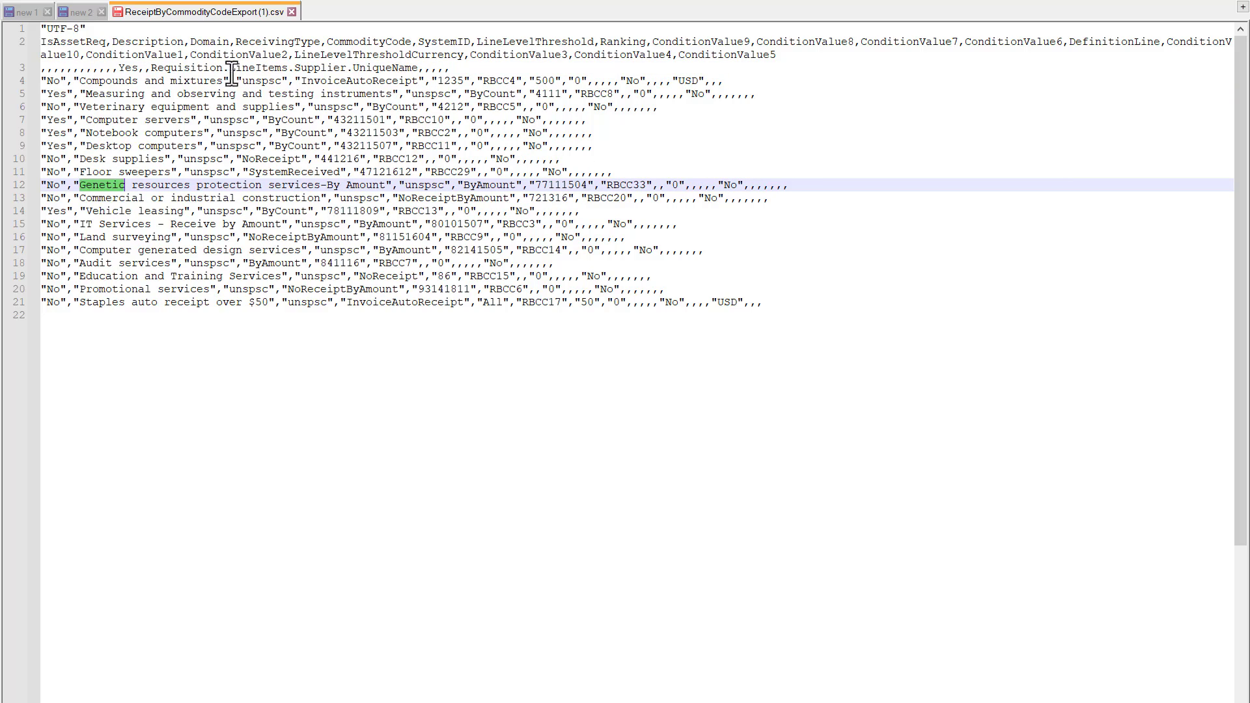
{"action": "left_click_drag", "start_coordinate": [151, 68], "coordinate": [417, 70]}
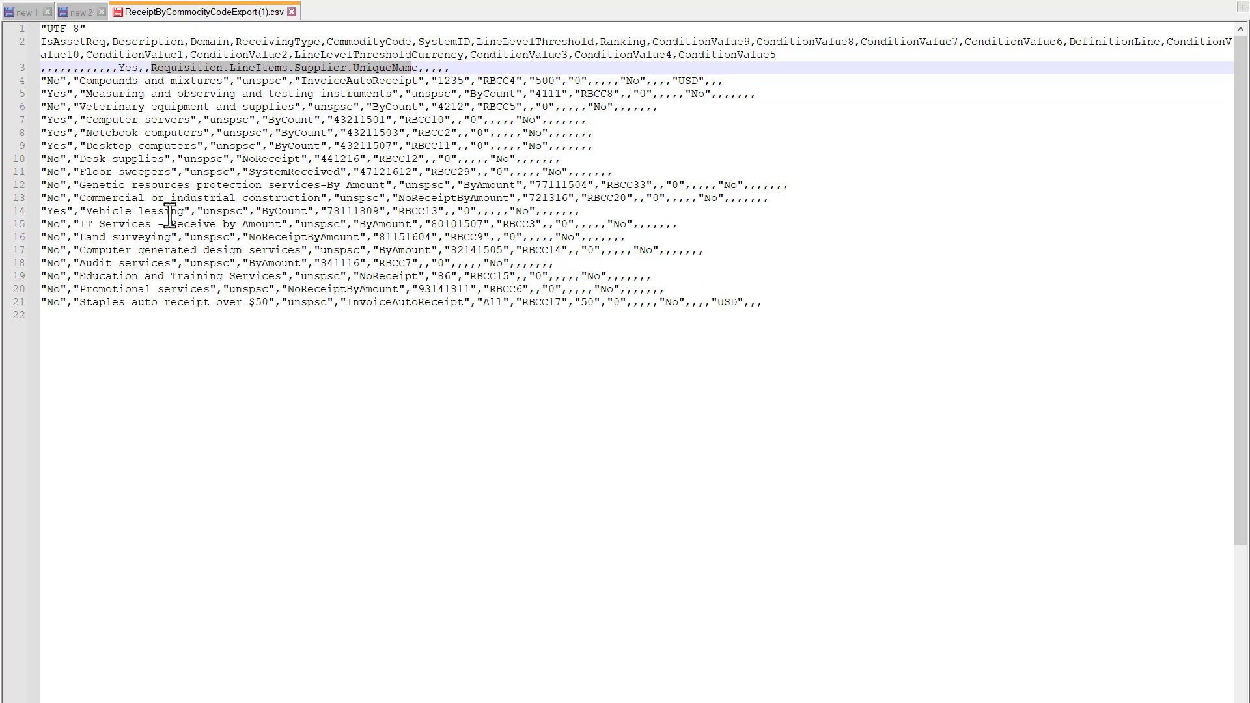
{"action": "left_click", "coordinate": [752, 186]}
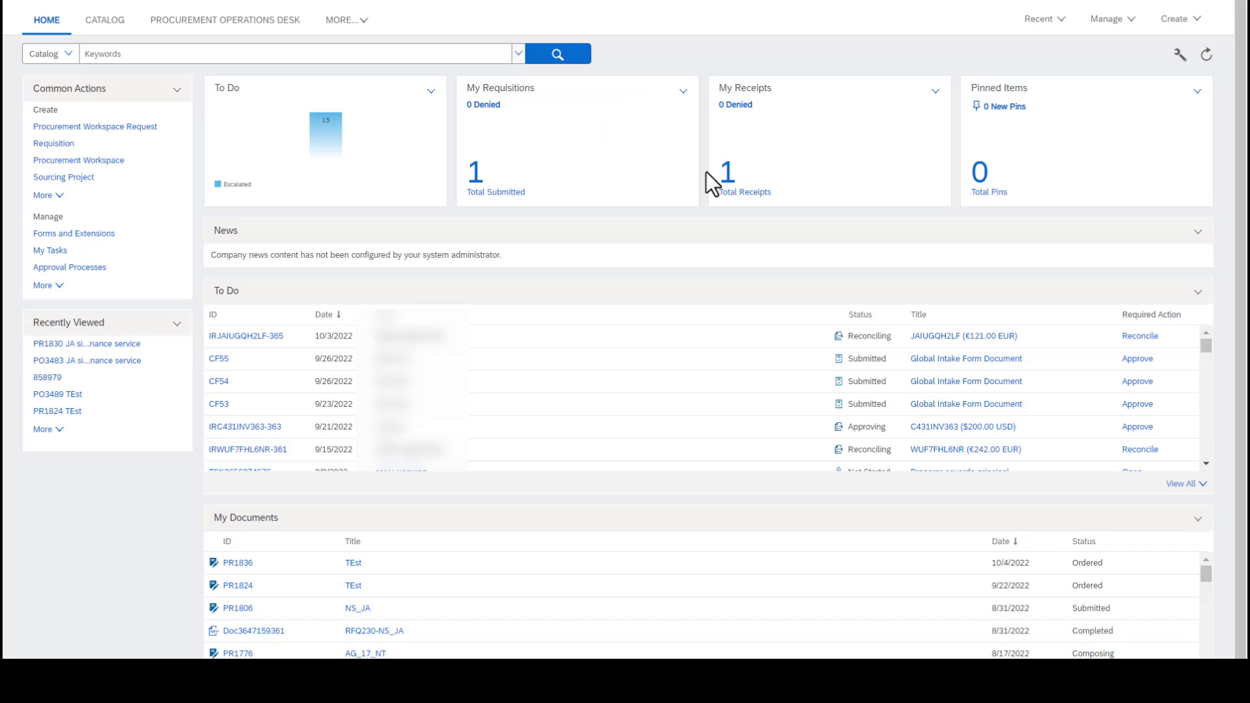
Run Import Receiving Types By Commodity Code with the Load operation, using the edited ReceiptByCommodityCodeExport (1).csv file
{"action": "left_click", "coordinate": [1129, 21]}
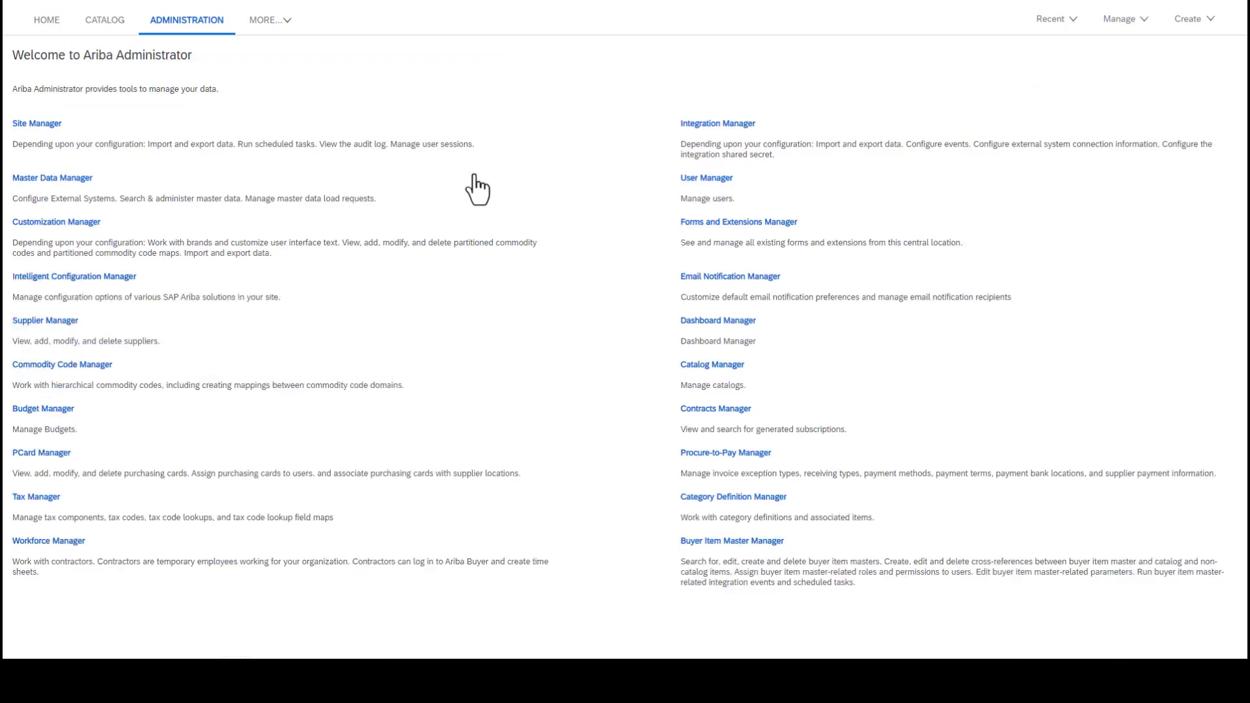
{"action": "left_click", "coordinate": [65, 80]}
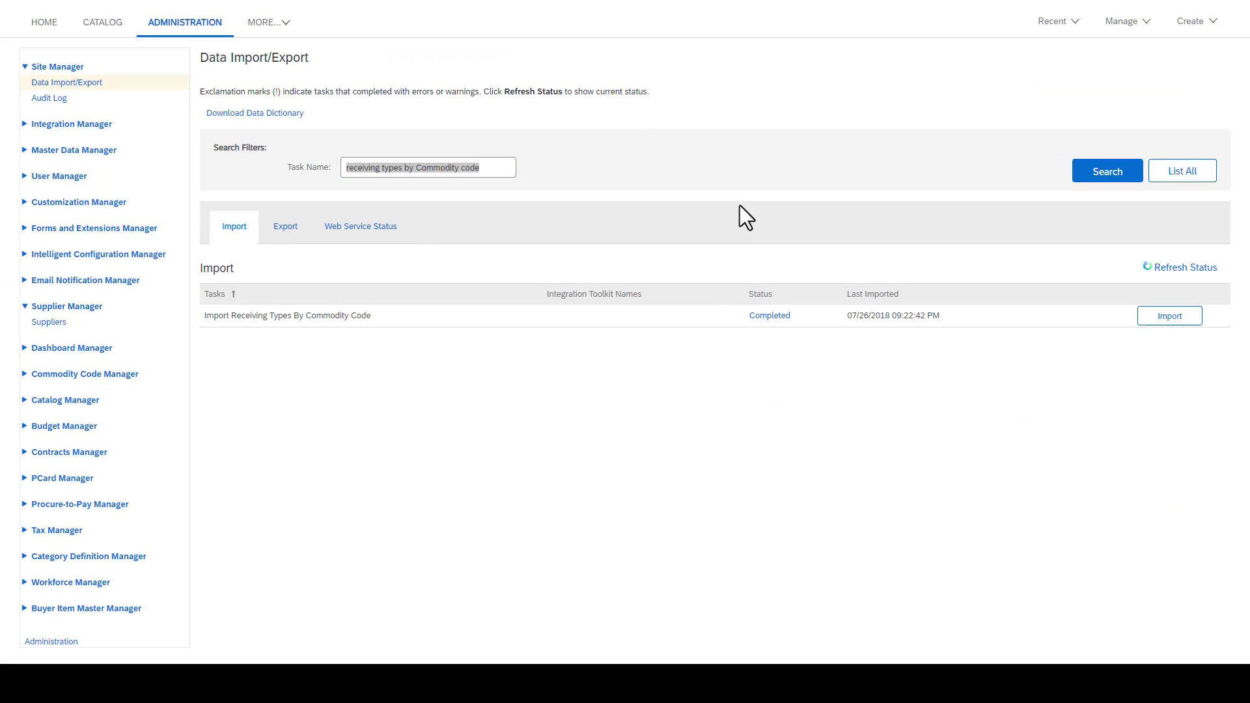
{"action": "left_click", "coordinate": [1175, 317]}
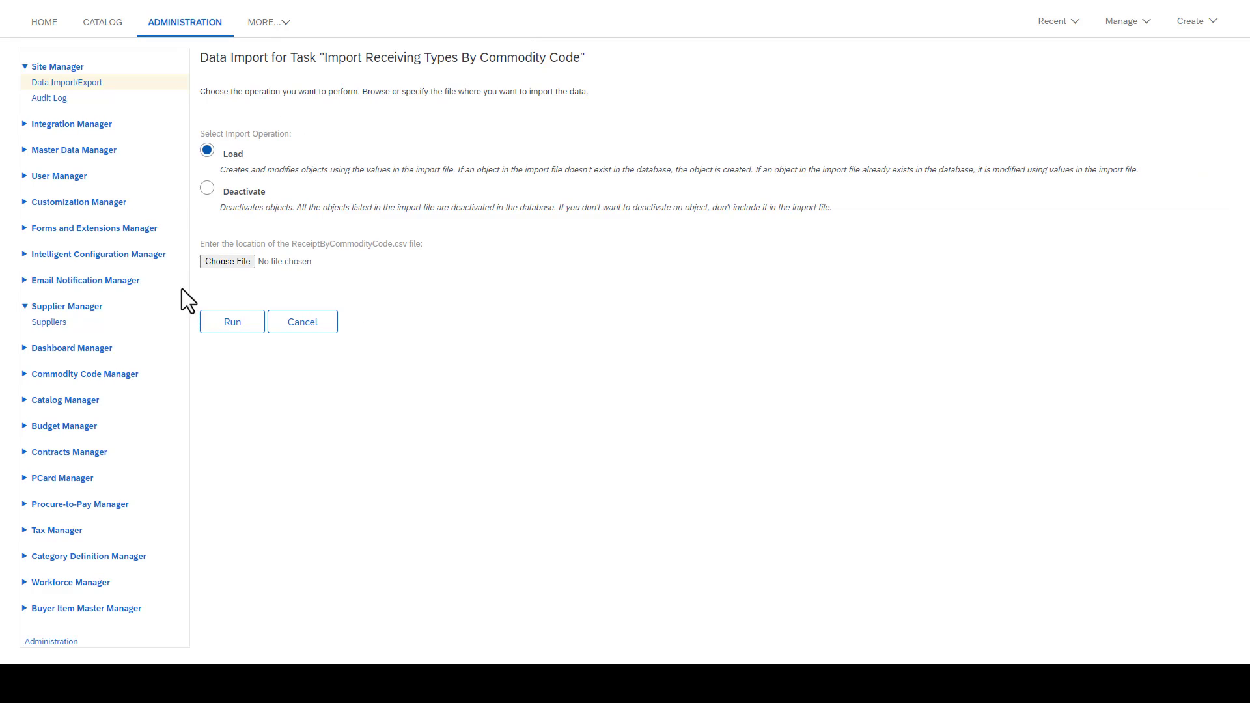
{"action": "left_click", "coordinate": [247, 263]}
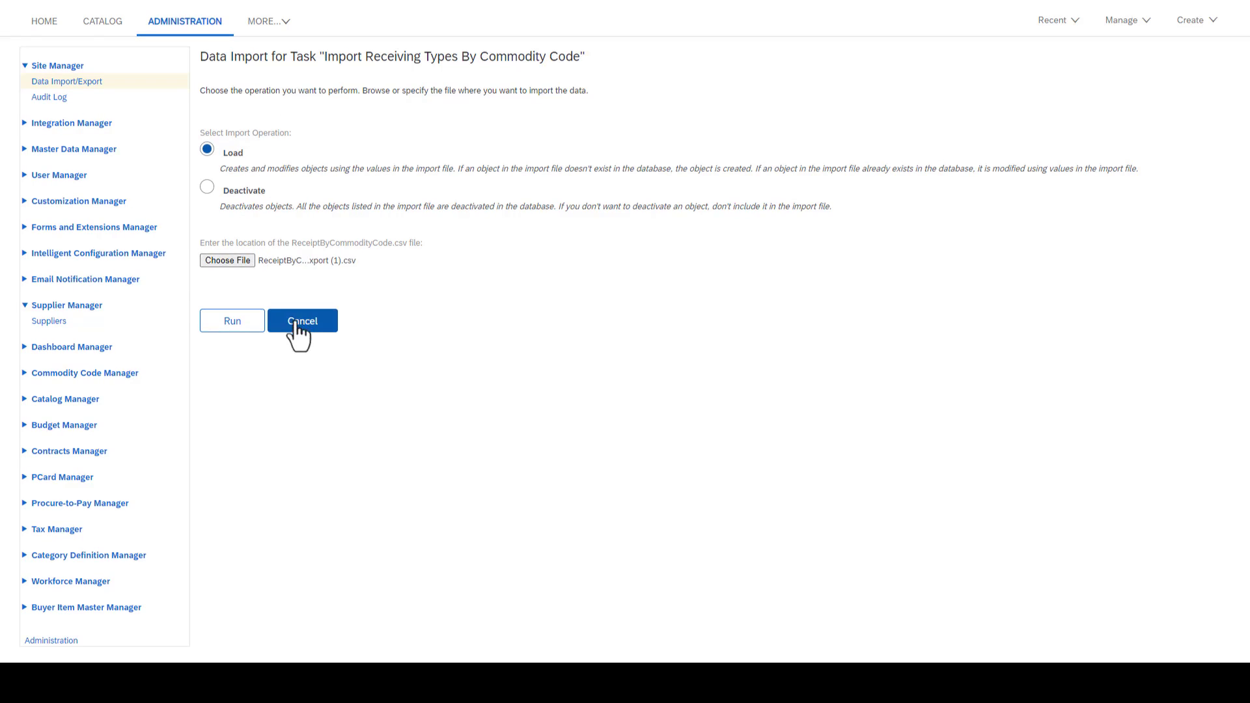
{"action": "left_click", "coordinate": [233, 322]}
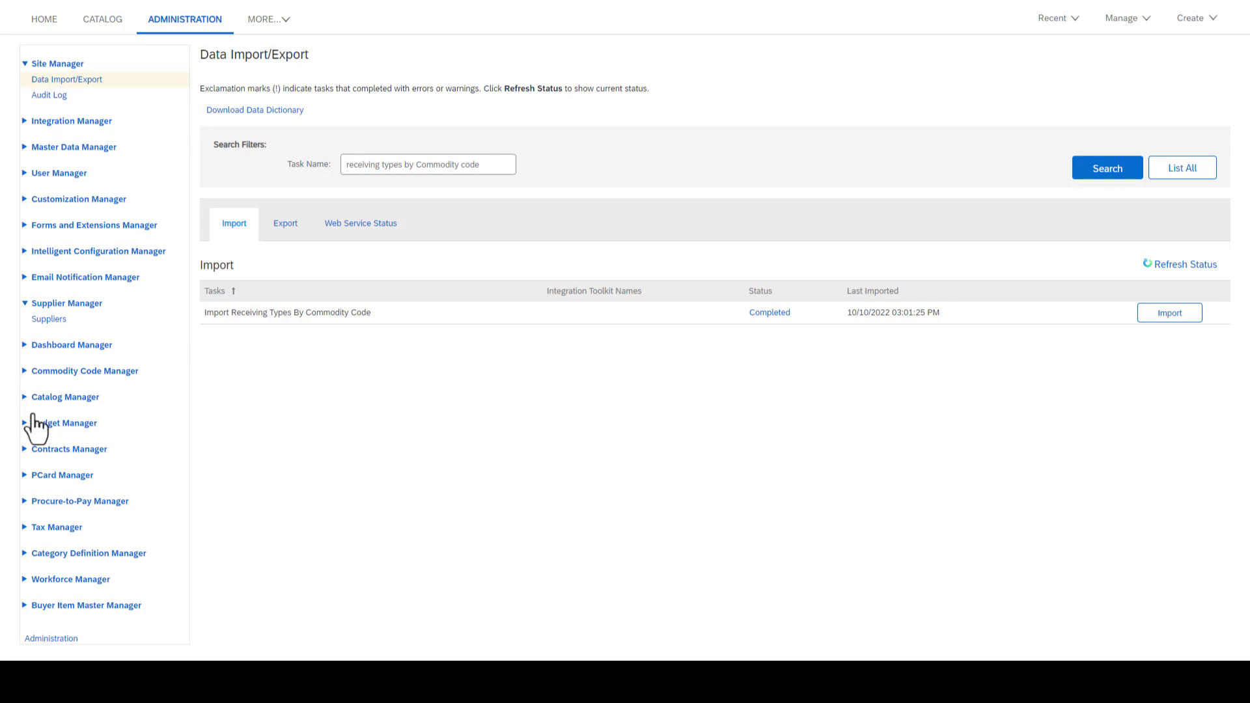
Search Receiving Types By Commodity Code for entries whose description contains "genetic"
{"action": "left_click", "coordinate": [25, 502]}
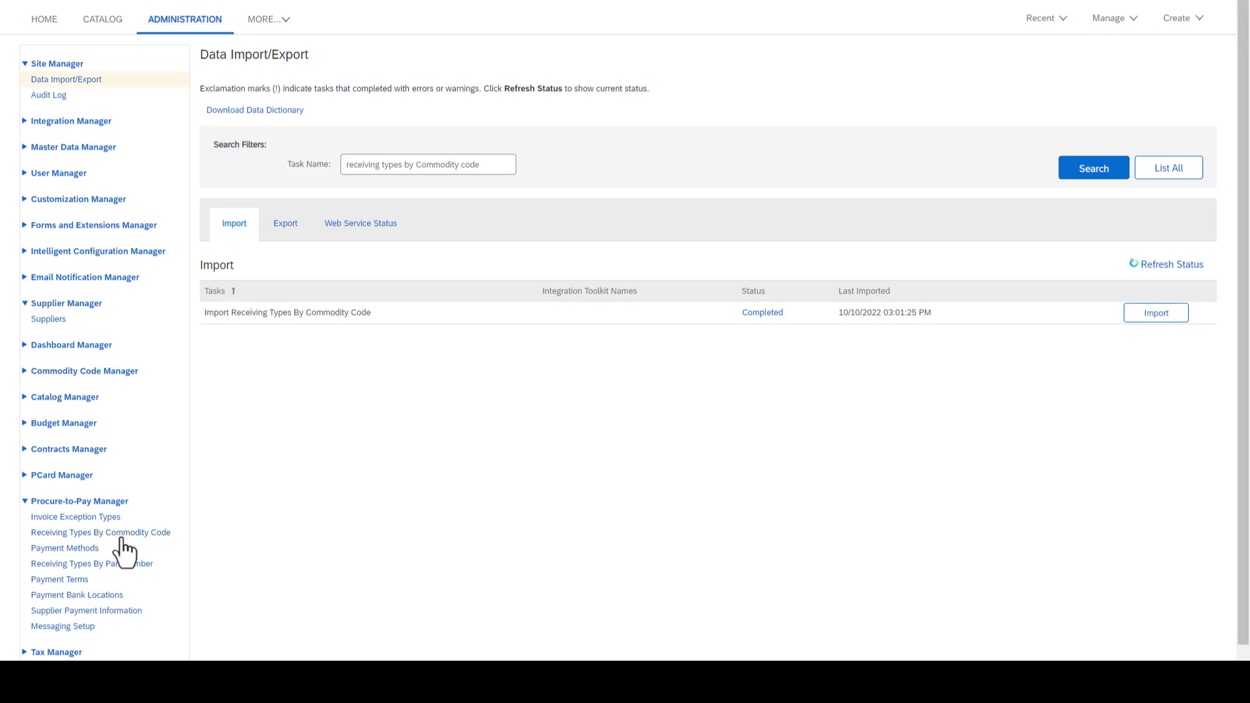
{"action": "left_click", "coordinate": [121, 538]}
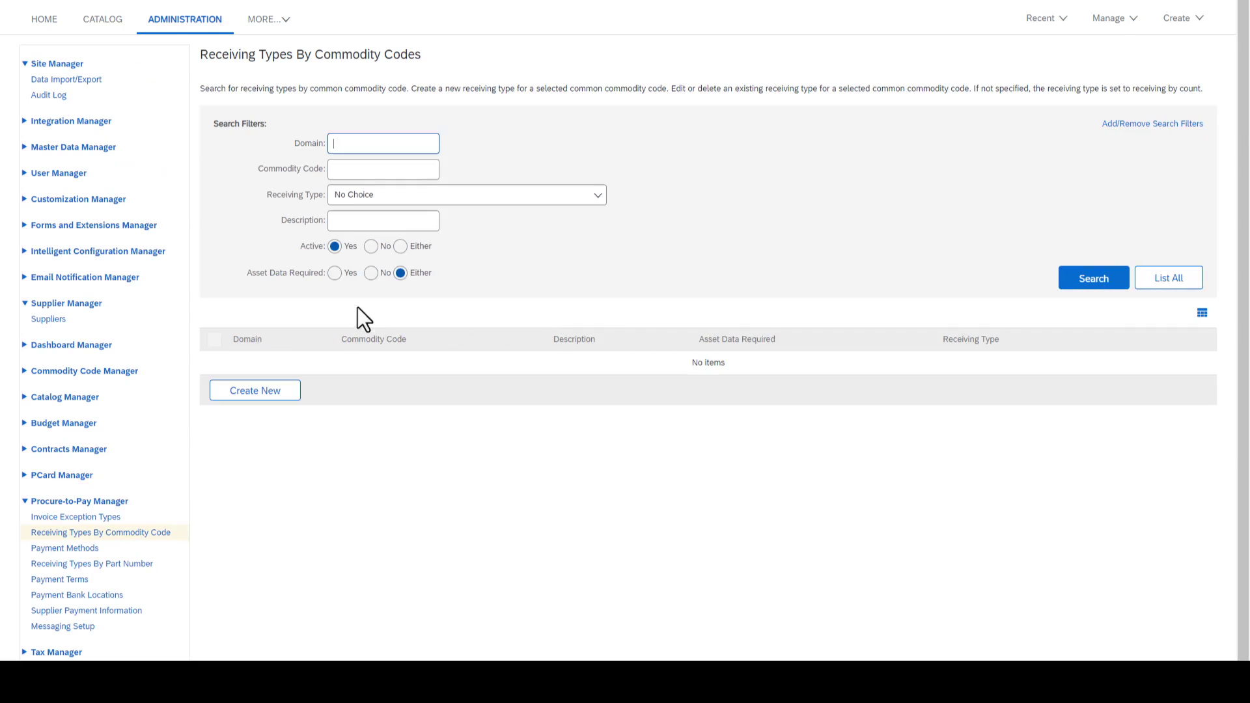
{"action": "left_click", "coordinate": [343, 225]}
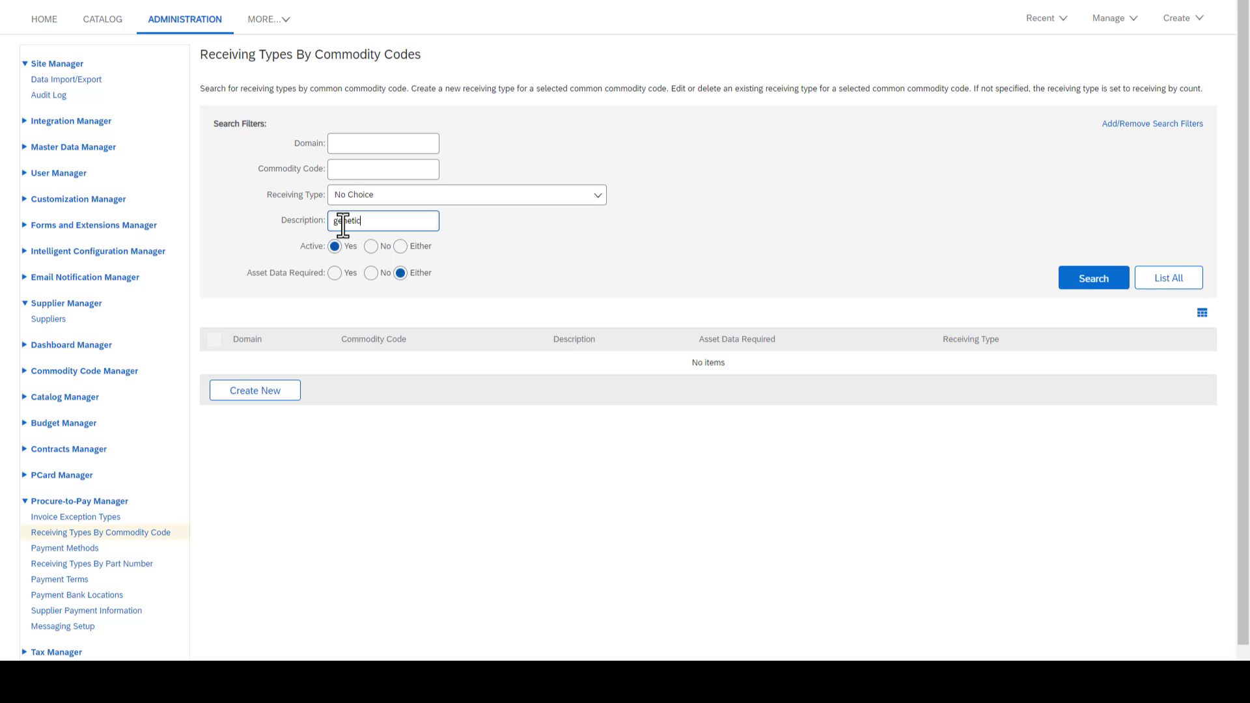
{"action": "type", "text": "genetic"}
{"action": "key", "text": "Return"}
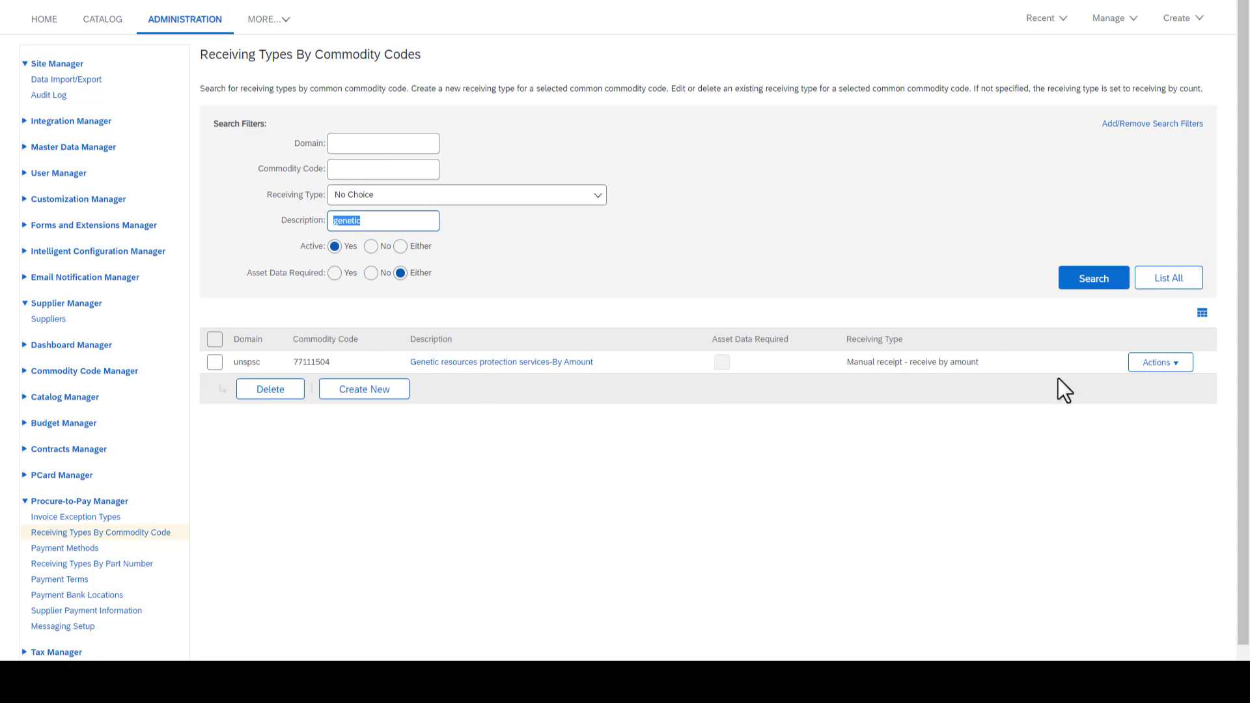
Open the Genetic resources protection services-By Amount receiving type for editing and check its supplier condition value
{"action": "left_click", "coordinate": [1158, 363]}
{"action": "left_click", "coordinate": [1146, 392]}
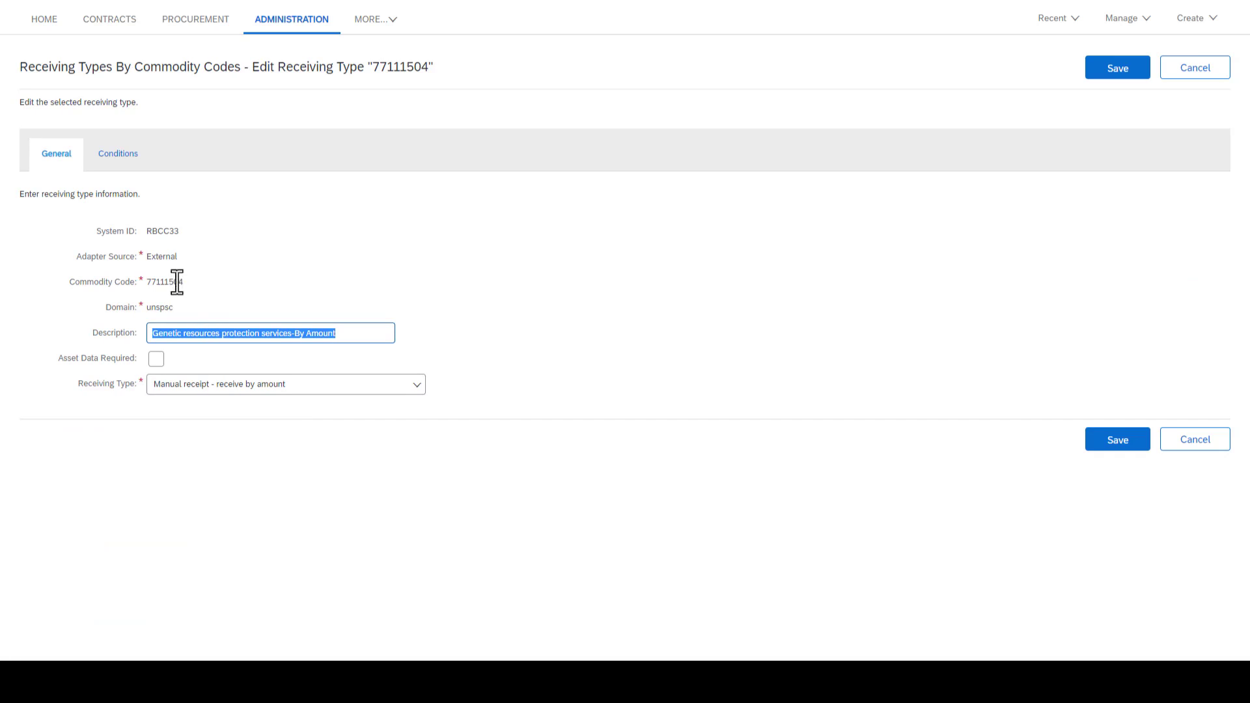
{"action": "left_click", "coordinate": [120, 160]}
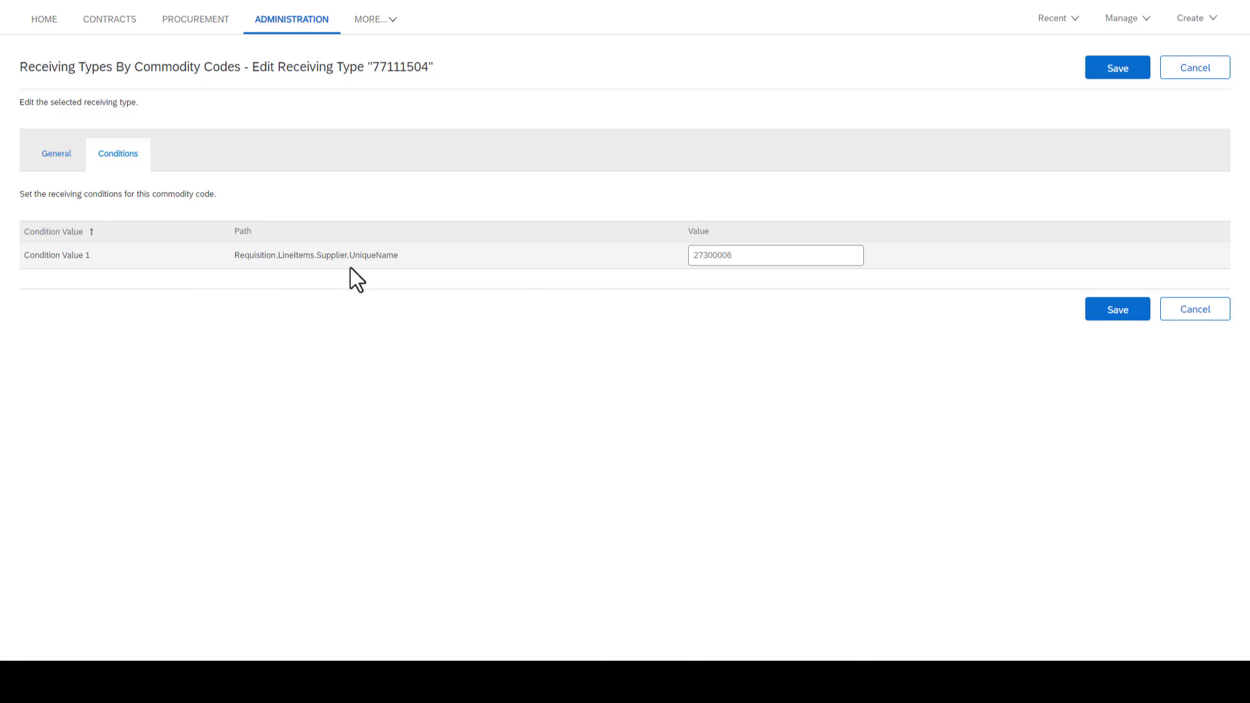
{"action": "double_click", "coordinate": [700, 255]}
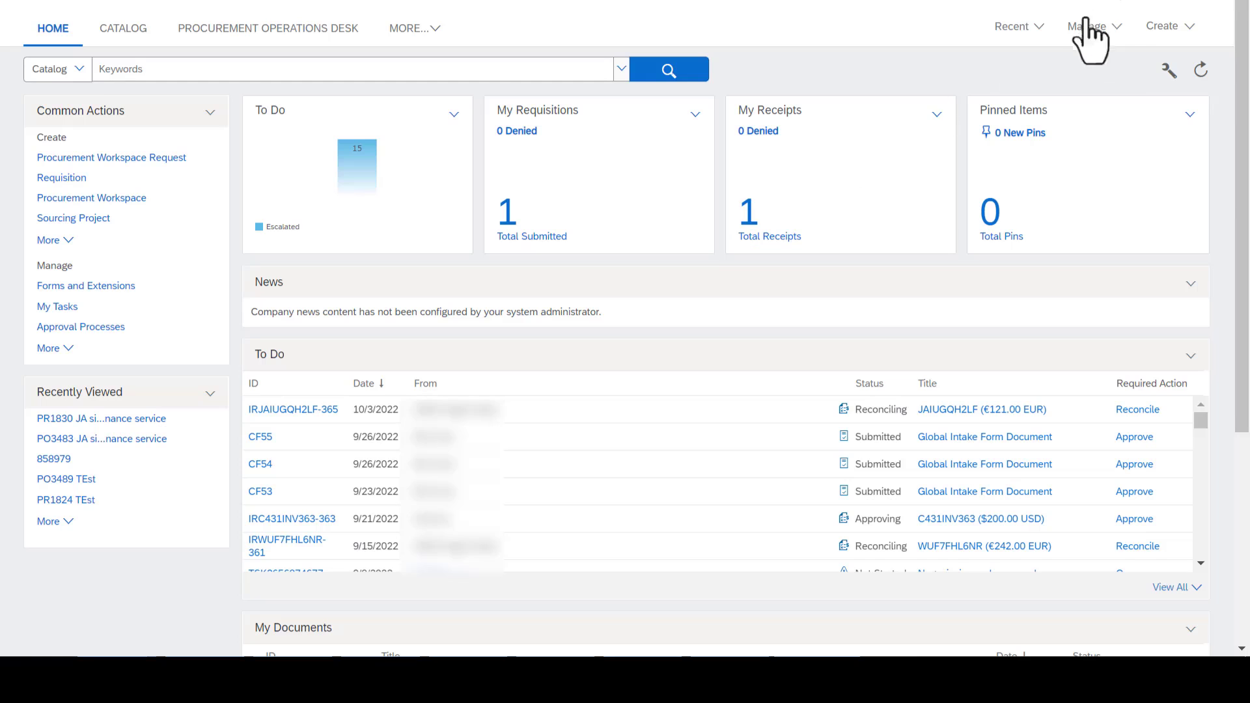
Go to Approval Processes and search for active processes with the approvable type Receipt
{"action": "left_click", "coordinate": [1100, 30]}
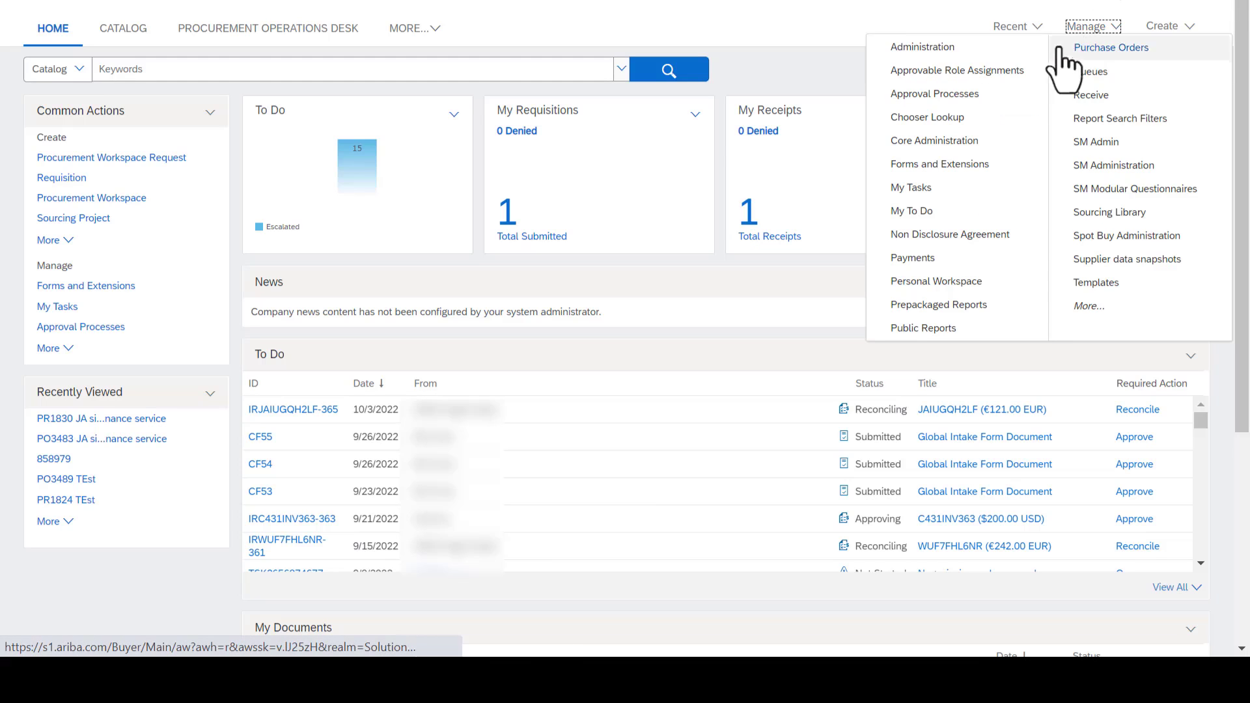
{"action": "left_click", "coordinate": [984, 99]}
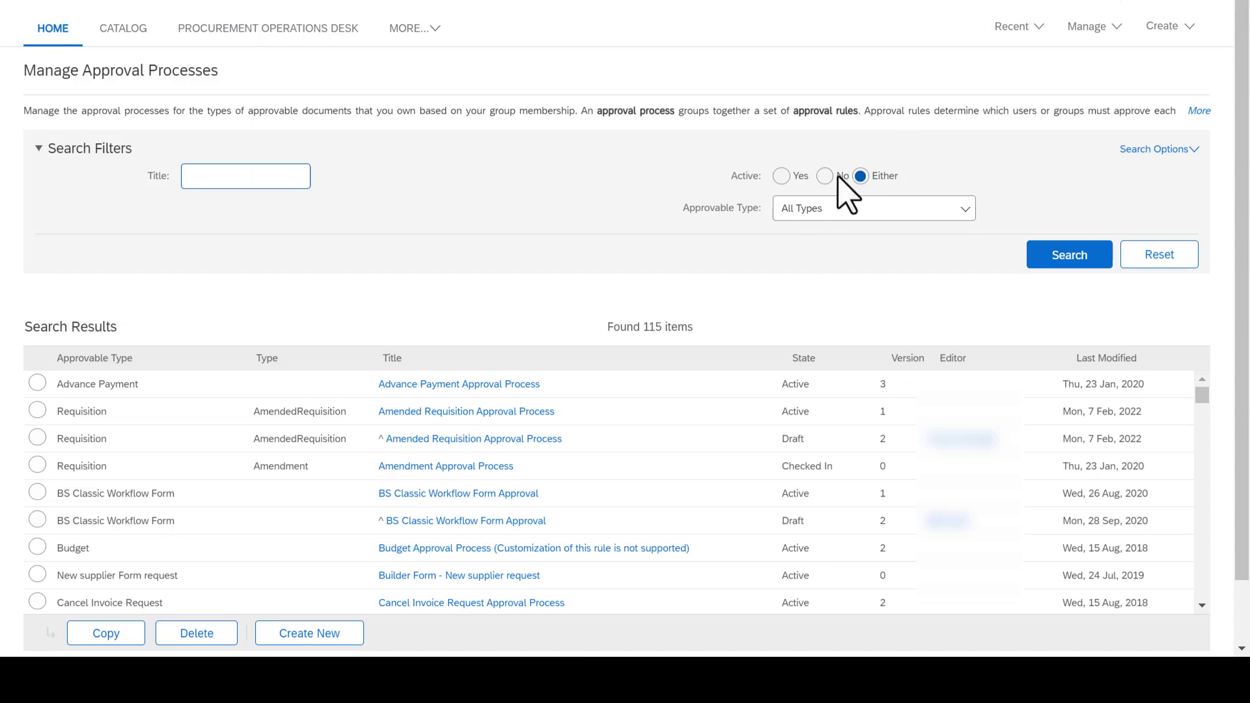
{"action": "left_click", "coordinate": [781, 176]}
{"action": "left_click", "coordinate": [822, 210]}
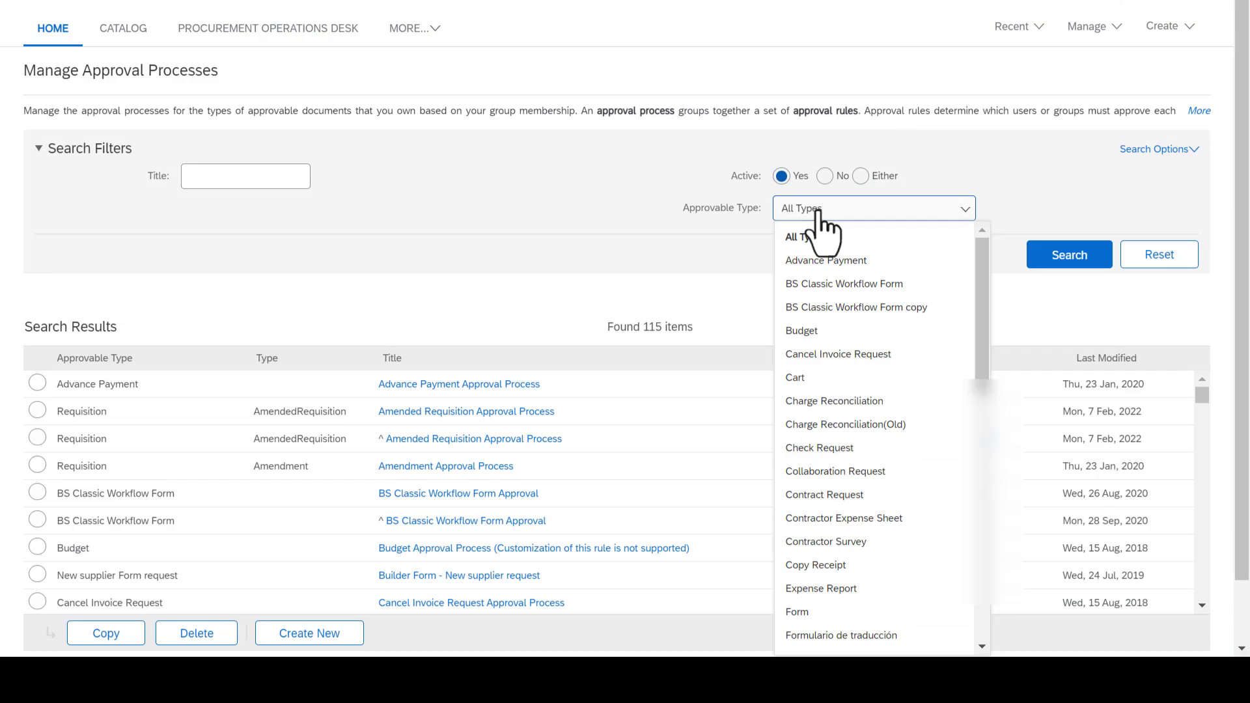
{"action": "type", "text": "r"}
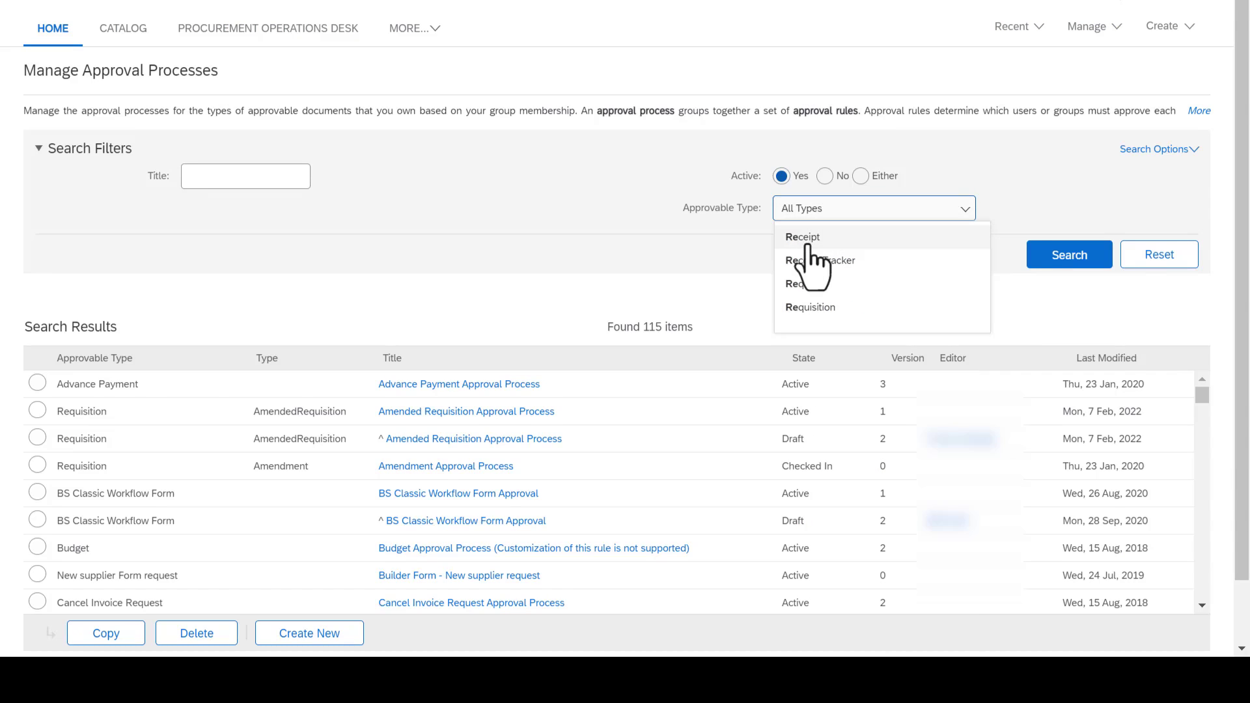
{"action": "left_click", "coordinate": [807, 245]}
{"action": "left_click", "coordinate": [1057, 257]}
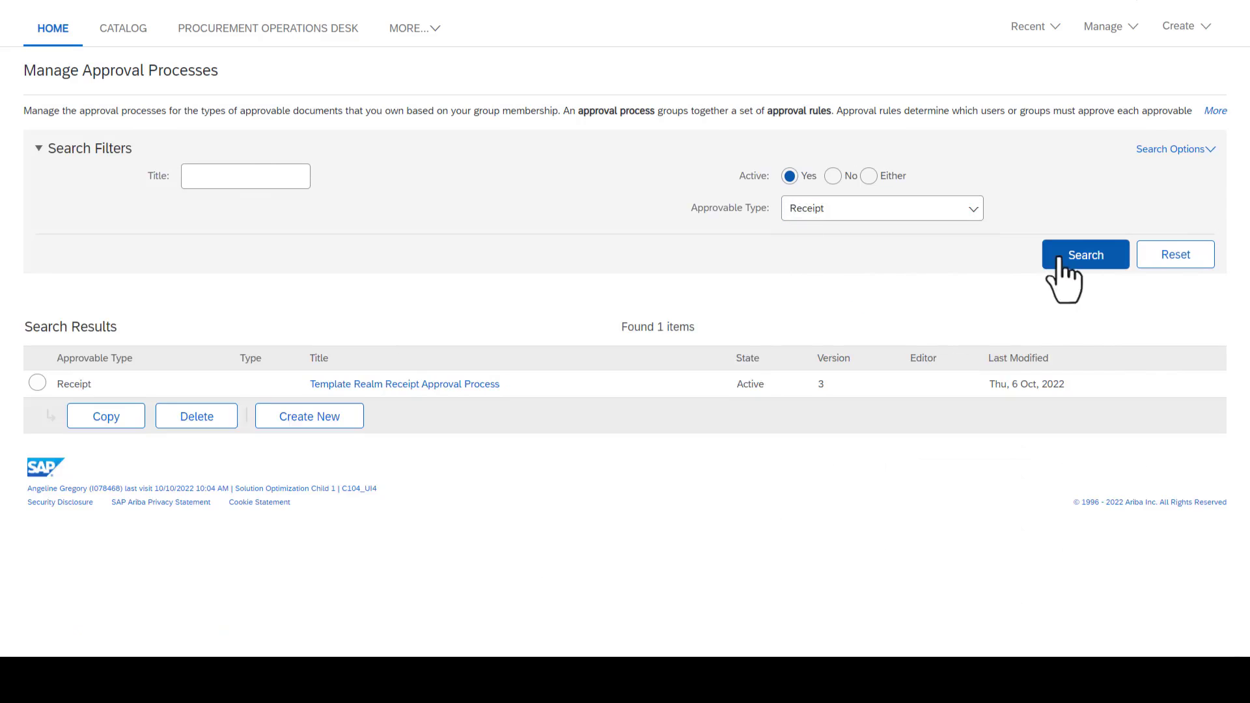
Put Template Realm Receipt Approval Process in edit mode and add an initial rule titled "Receiver" with description "Receiver to receive Goods"
{"action": "left_click", "coordinate": [468, 388]}
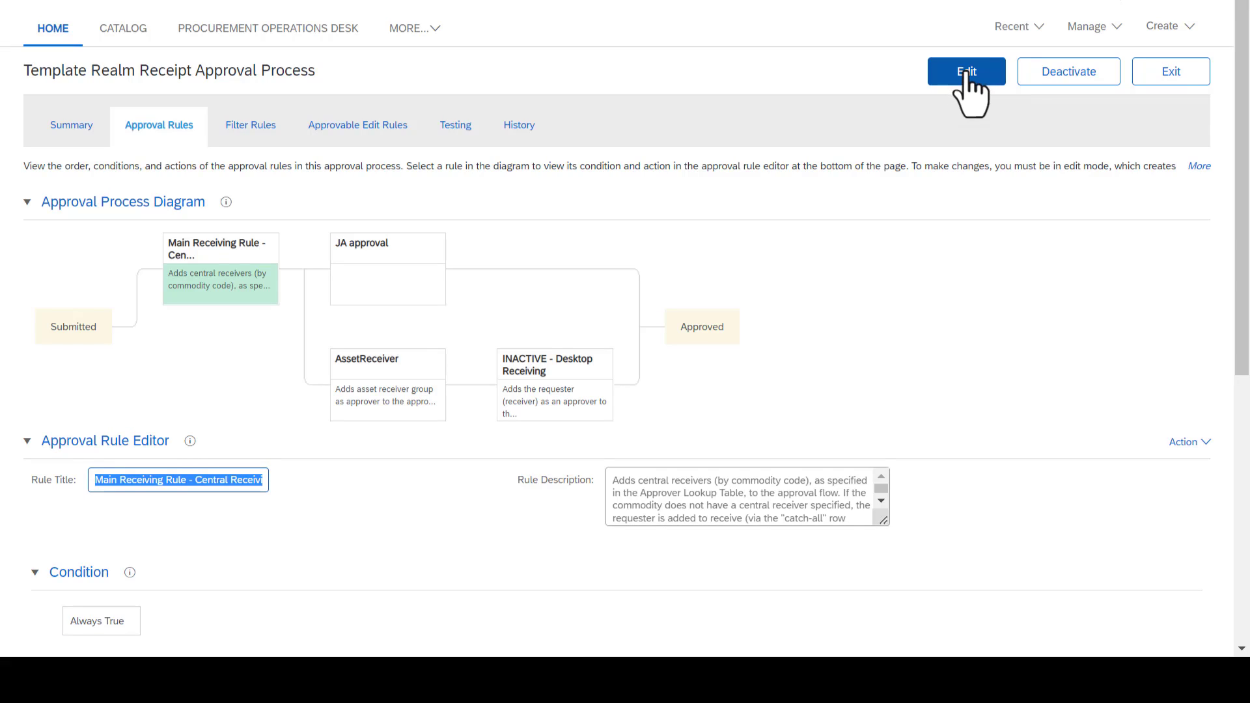
{"action": "left_click", "coordinate": [966, 73]}
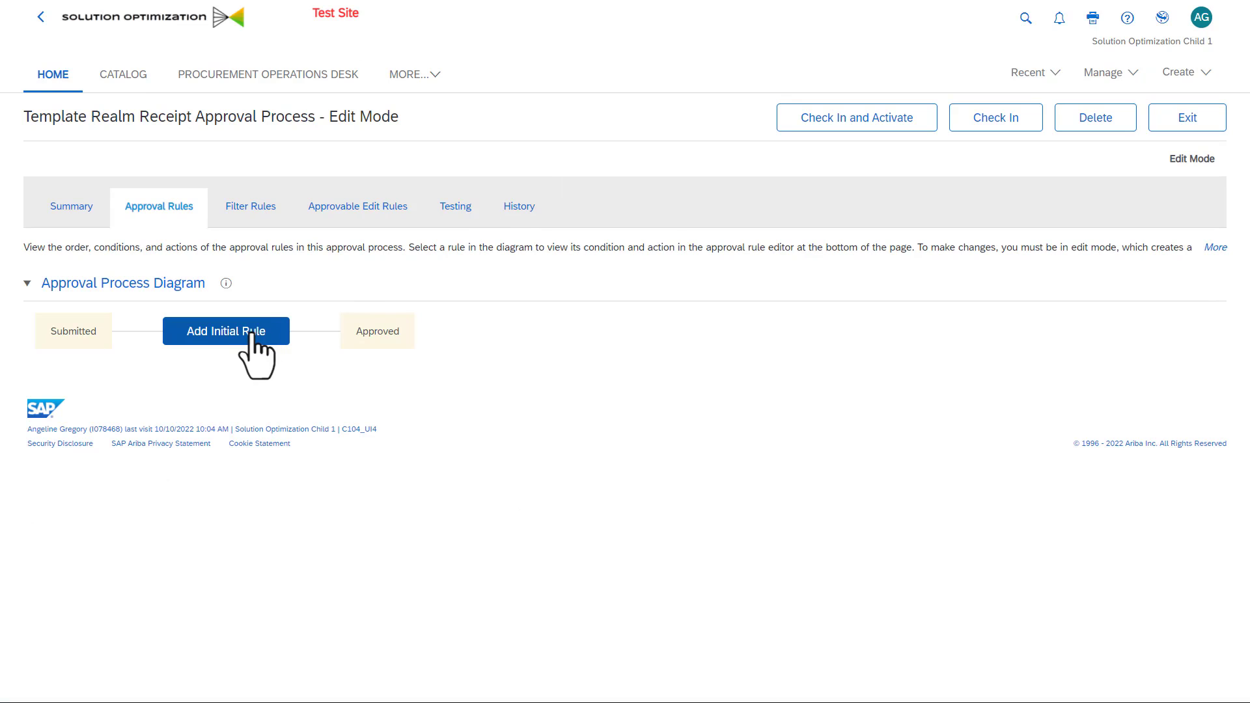
{"action": "left_click", "coordinate": [253, 338]}
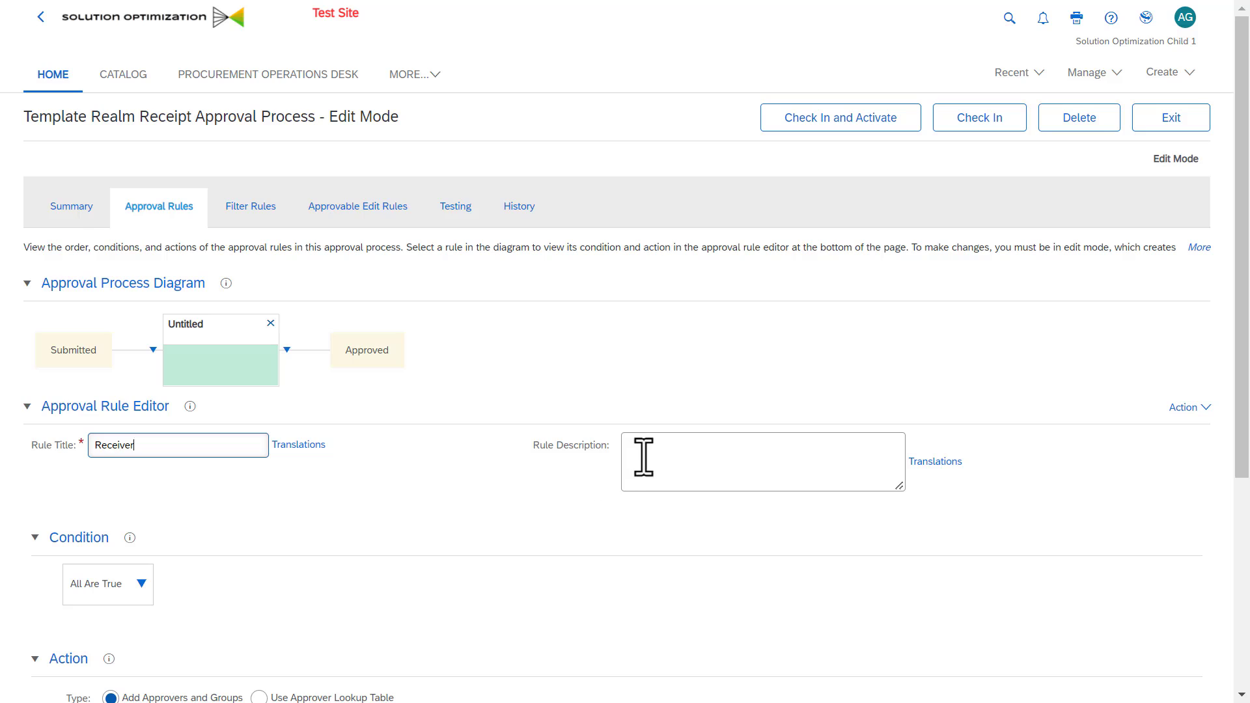
{"action": "left_click", "coordinate": [642, 455]}
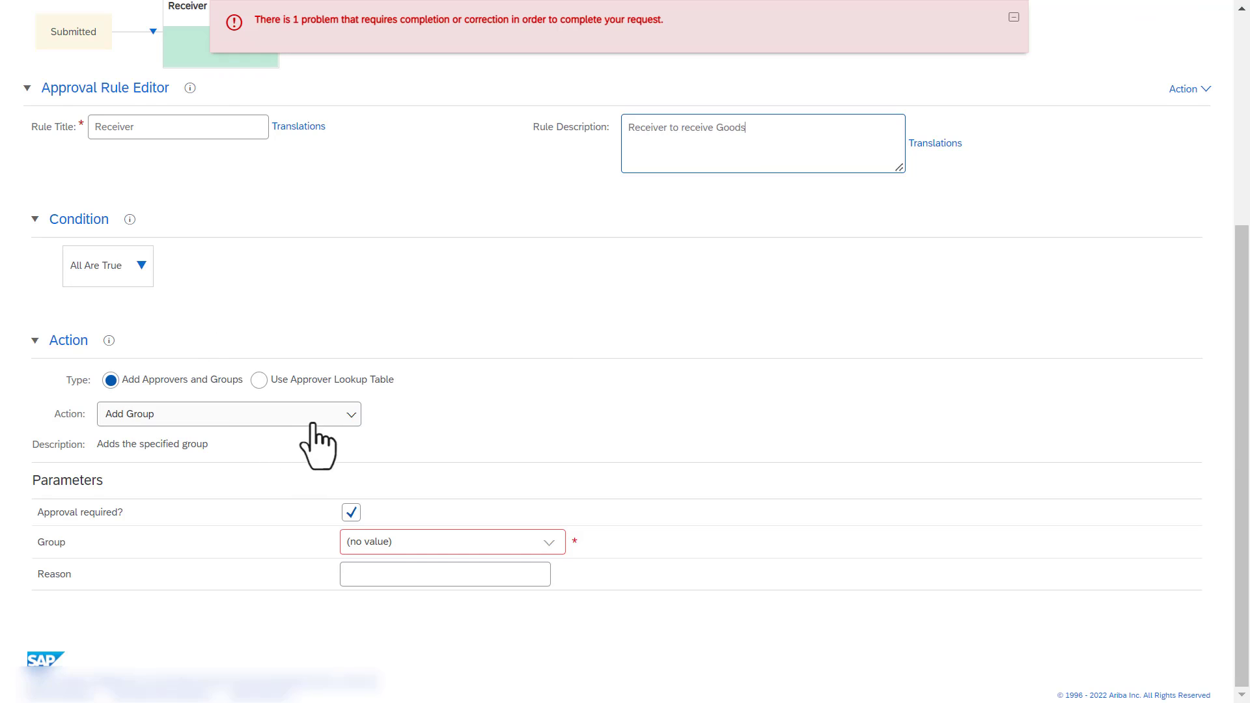
Set the Receiver rule's action to Add Requester with the reason "Requester to receiver goods"
{"action": "left_click", "coordinate": [333, 413]}
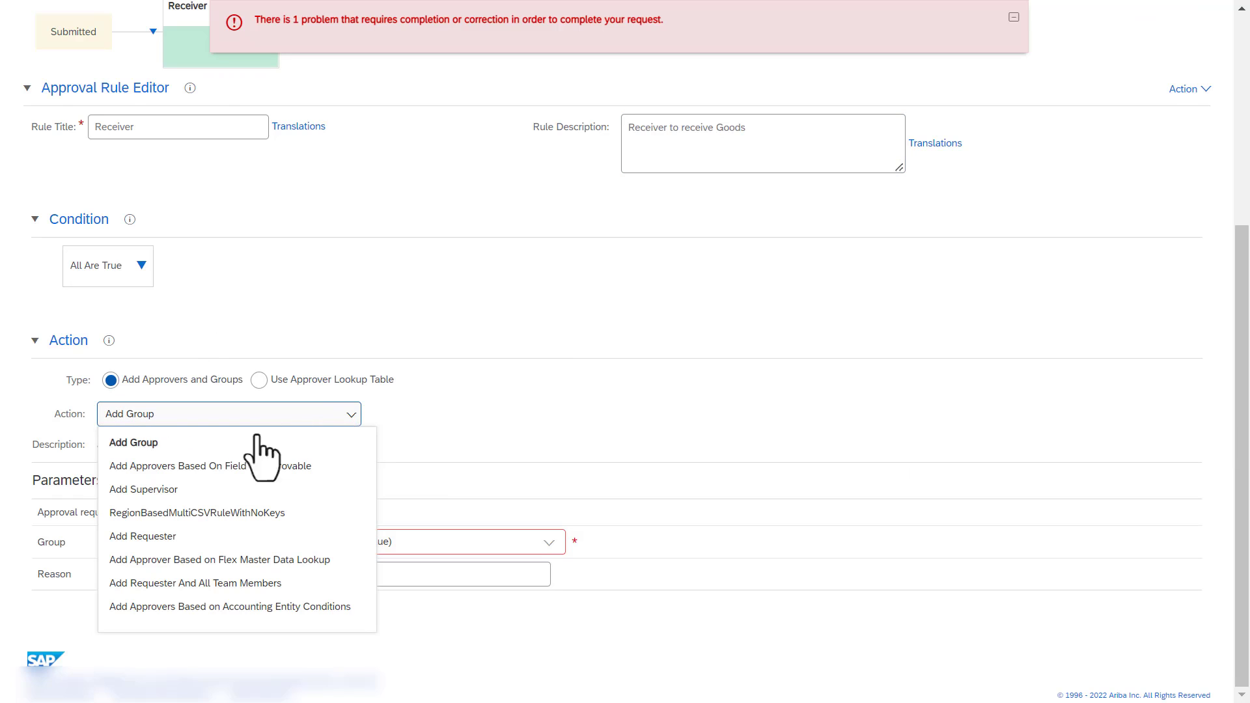
{"action": "left_click", "coordinate": [147, 538]}
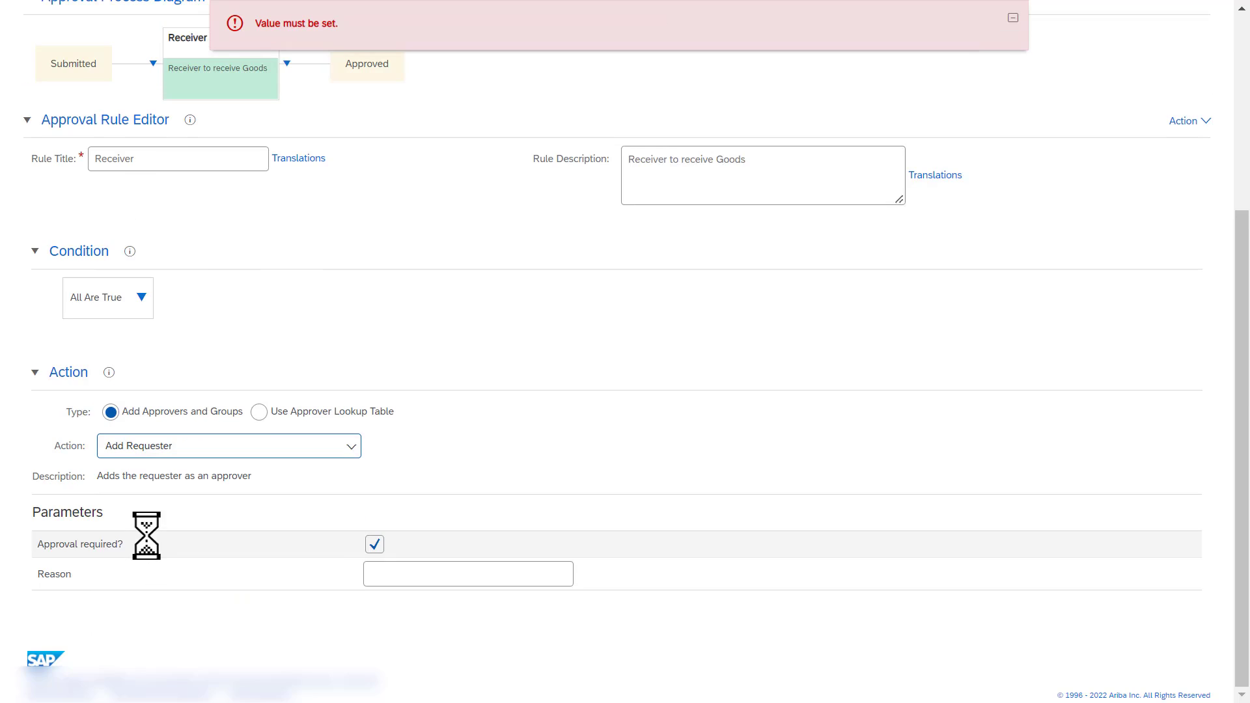
{"action": "left_click", "coordinate": [432, 574]}
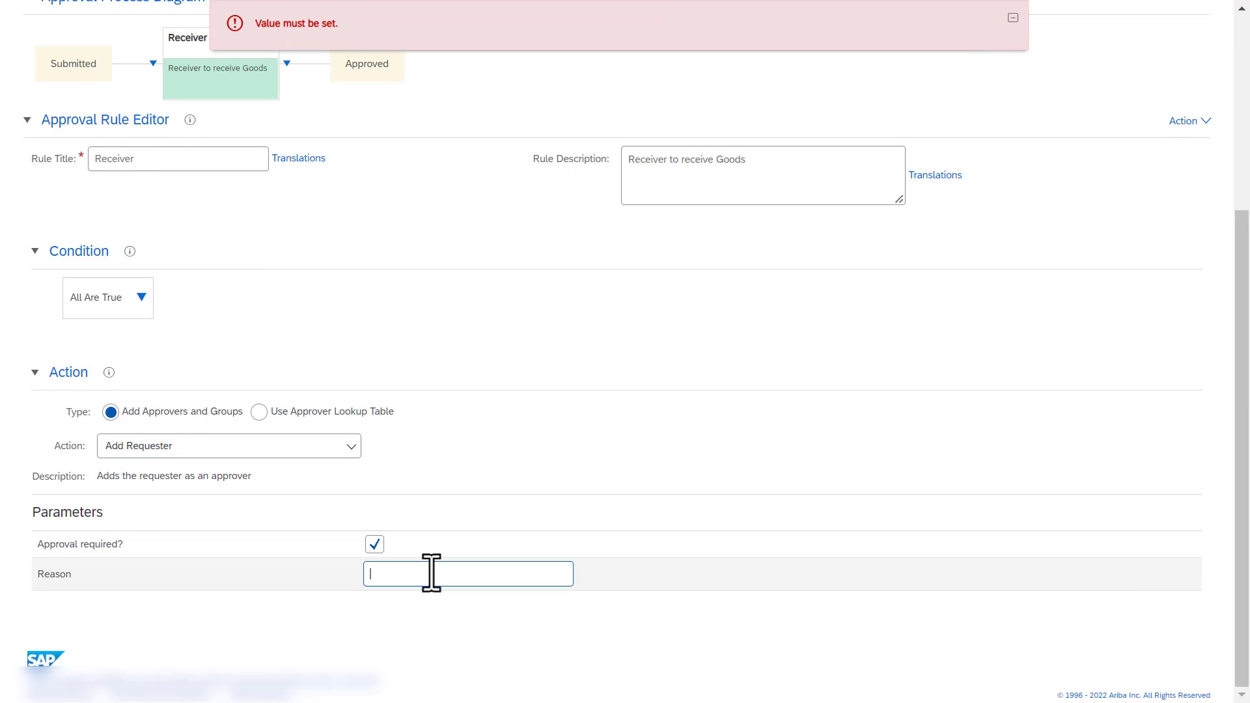
{"action": "type", "text": "Requester "}
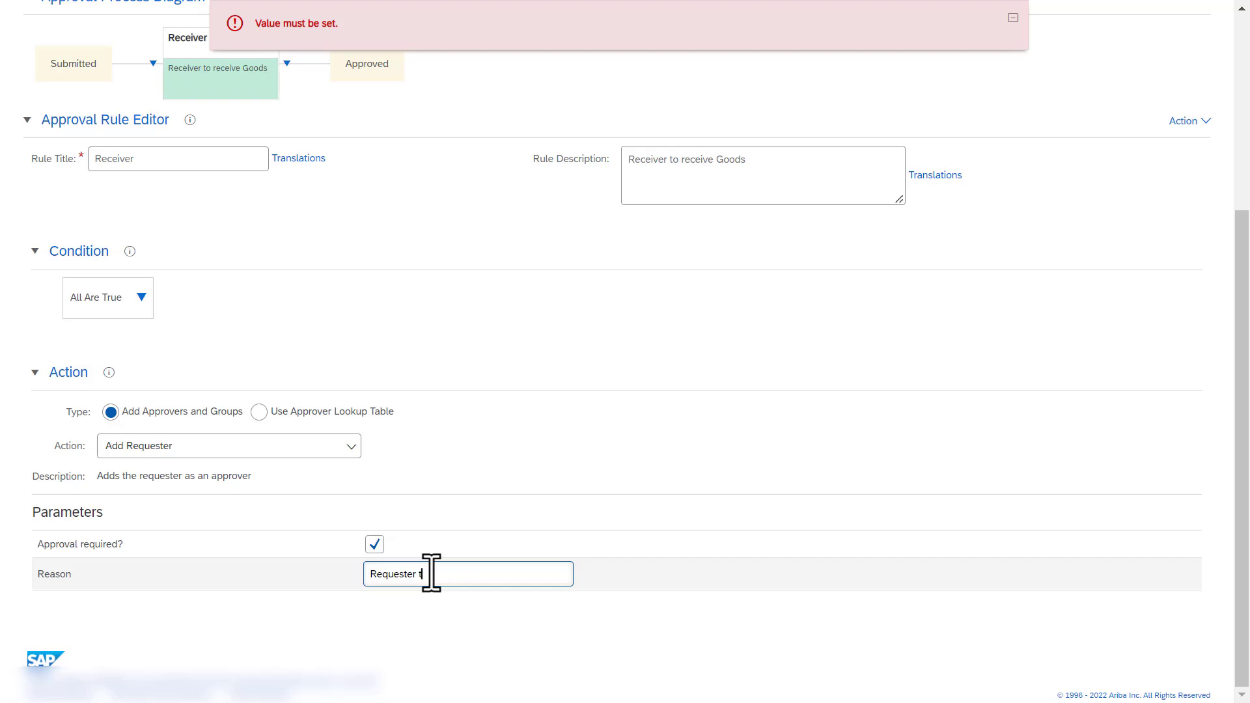
{"action": "type", "text": "to receiver goods"}
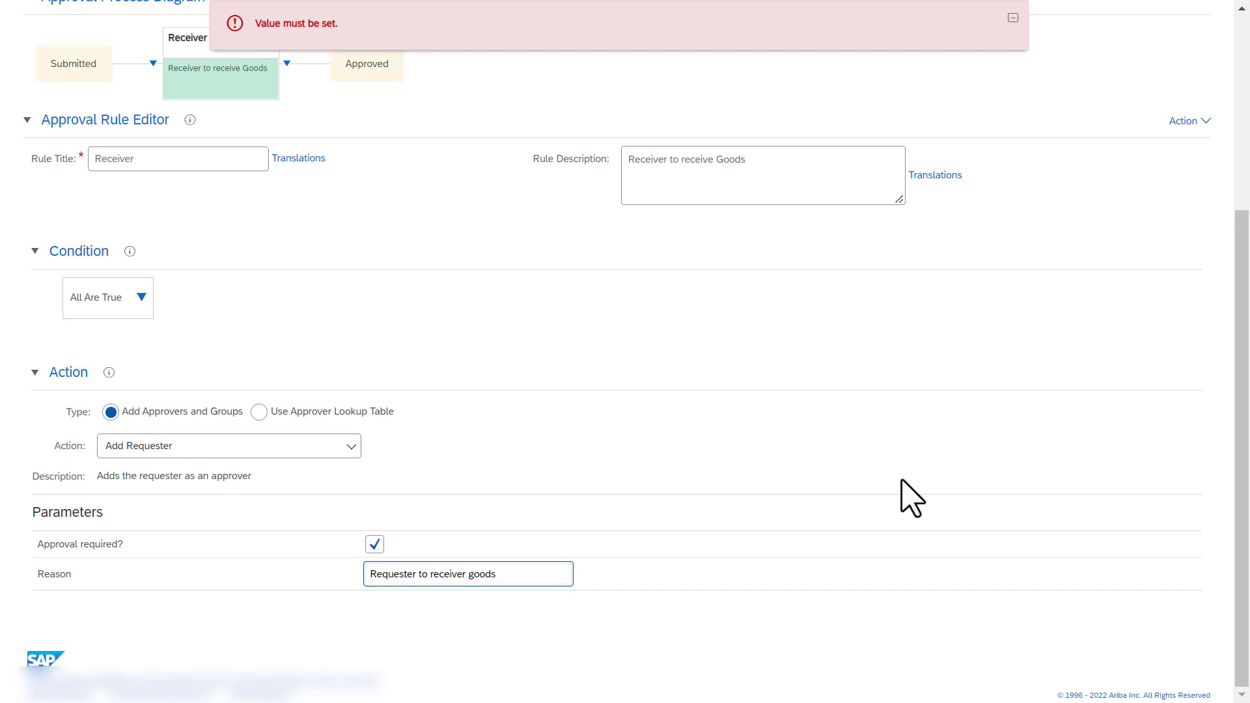
Add a serial rule after the Receiver rule and title it "Asset Receiver"
{"action": "scroll", "coordinate": [911, 498], "scroll_direction": "up", "scroll_amount": 4}
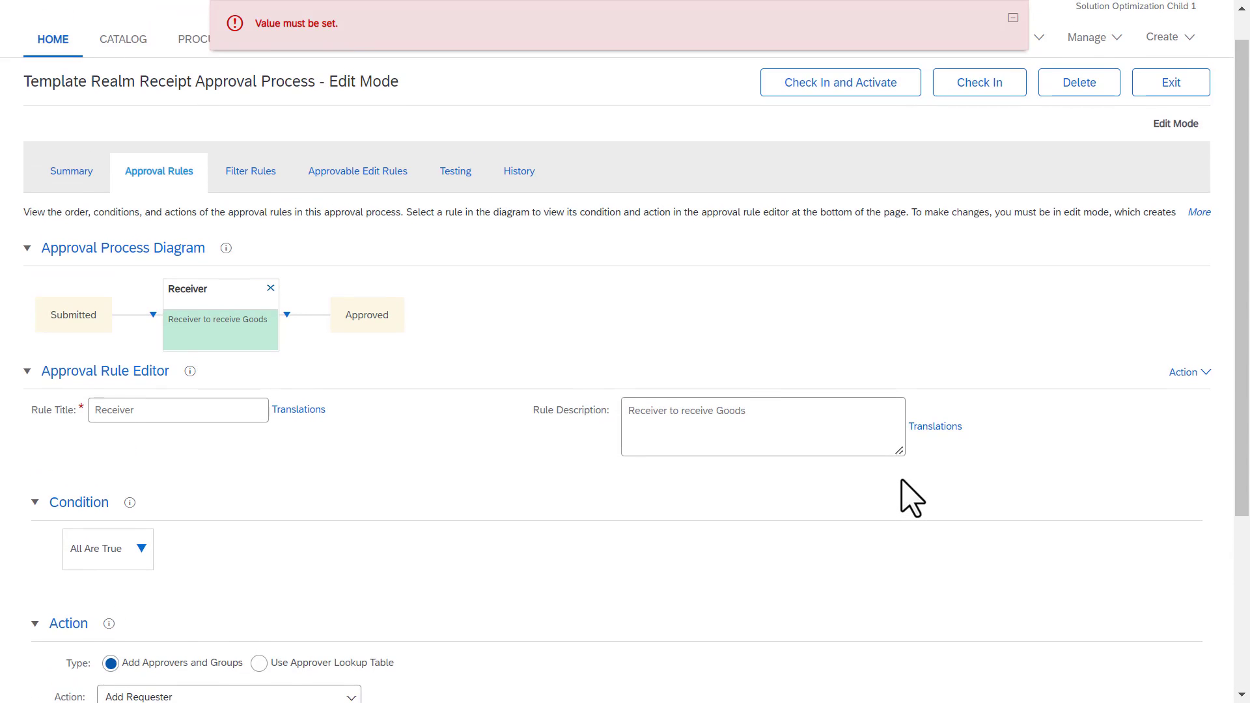
{"action": "left_click", "coordinate": [286, 315]}
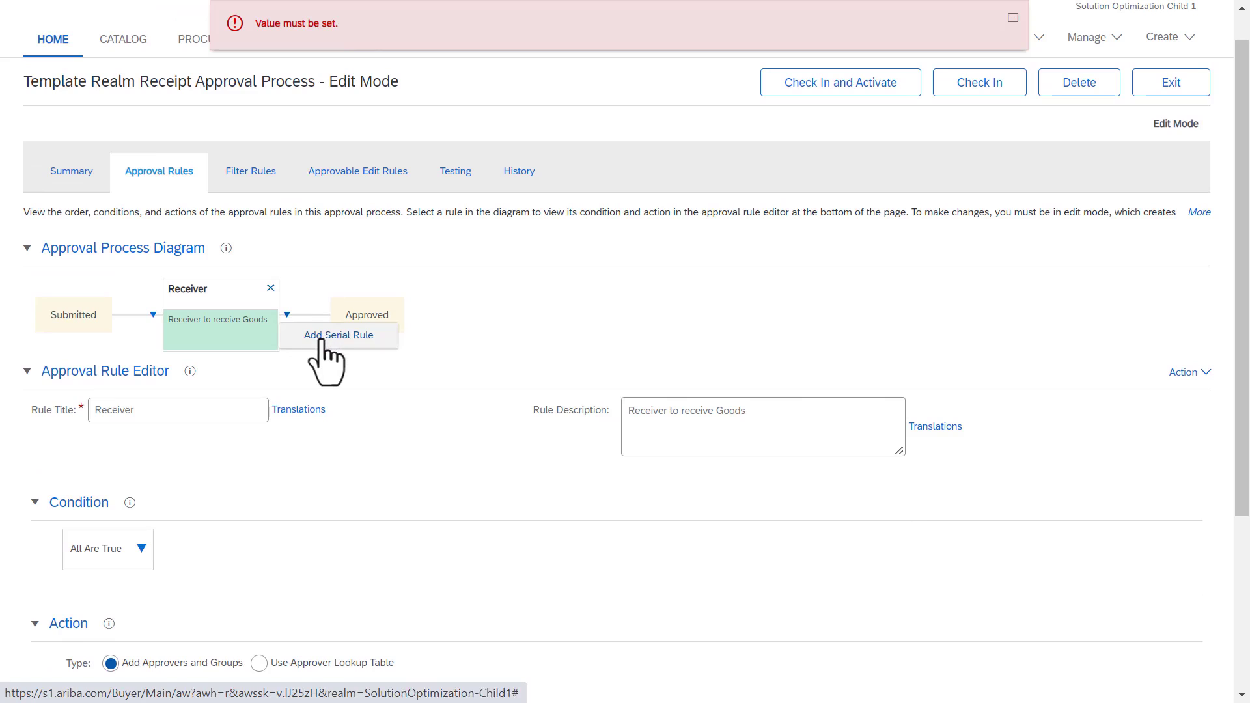
{"action": "left_click", "coordinate": [321, 335]}
{"action": "left_click", "coordinate": [194, 410]}
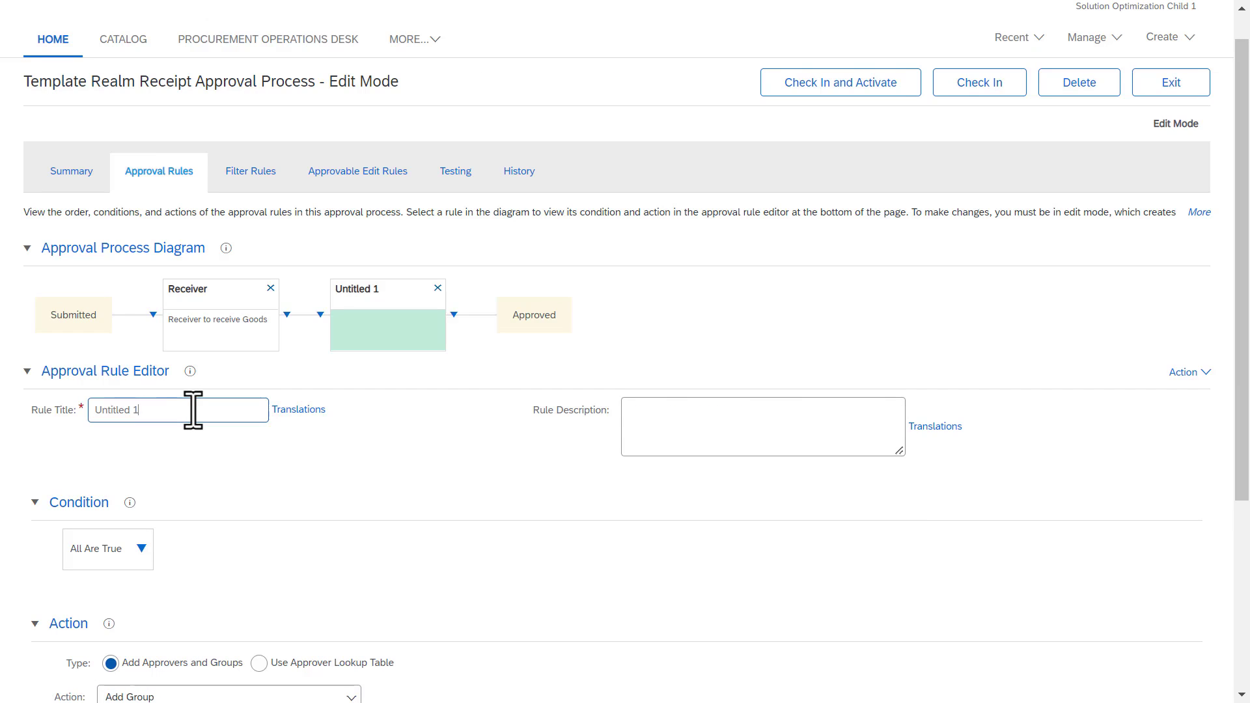
{"action": "key", "text": "ctrl+a"}
{"action": "key", "text": "BackSpace"}
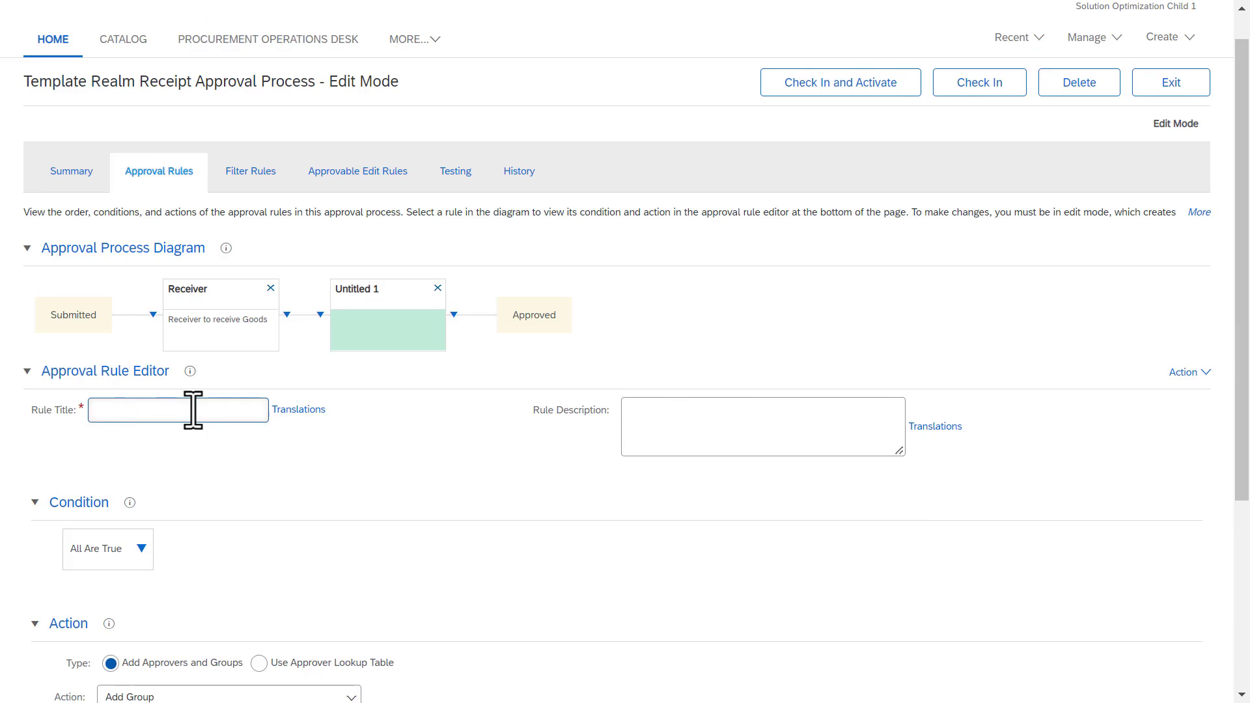
{"action": "type", "text": "Asset Receiver"}
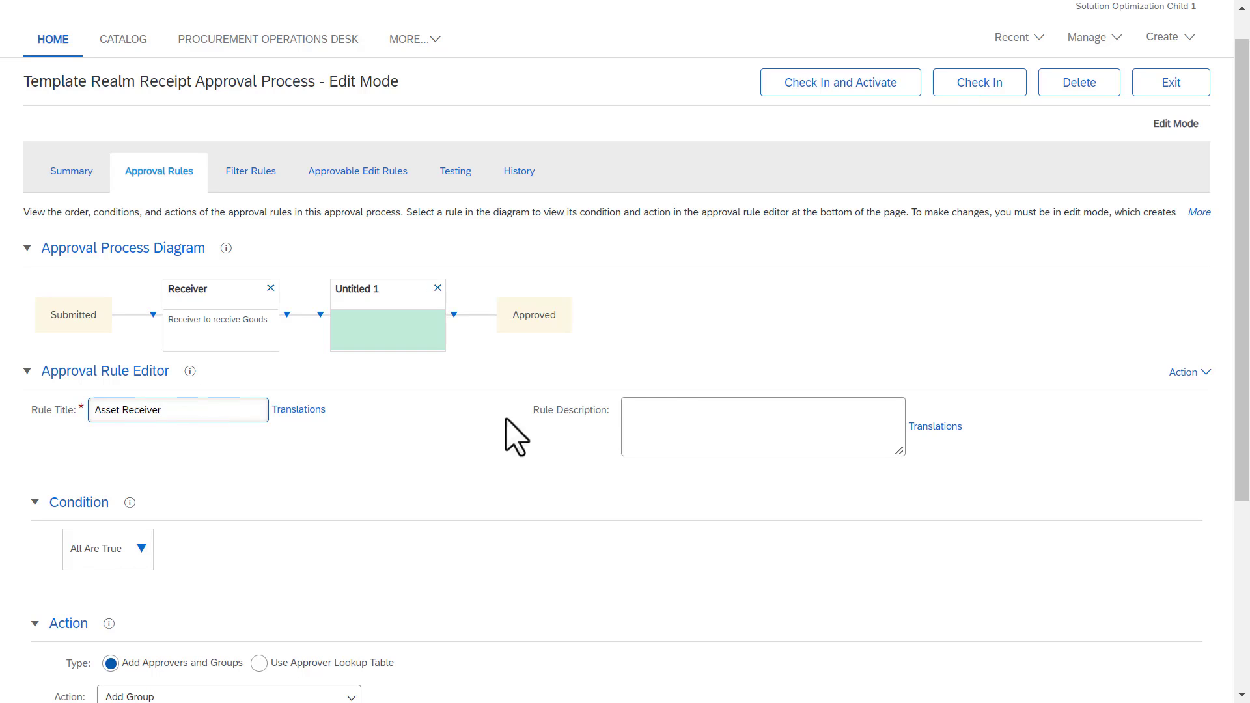
Describe the Asset Receiver rule as "Asset Receiver to enter asset details"
{"action": "left_click", "coordinate": [671, 420]}
{"action": "type", "text": "sse"}
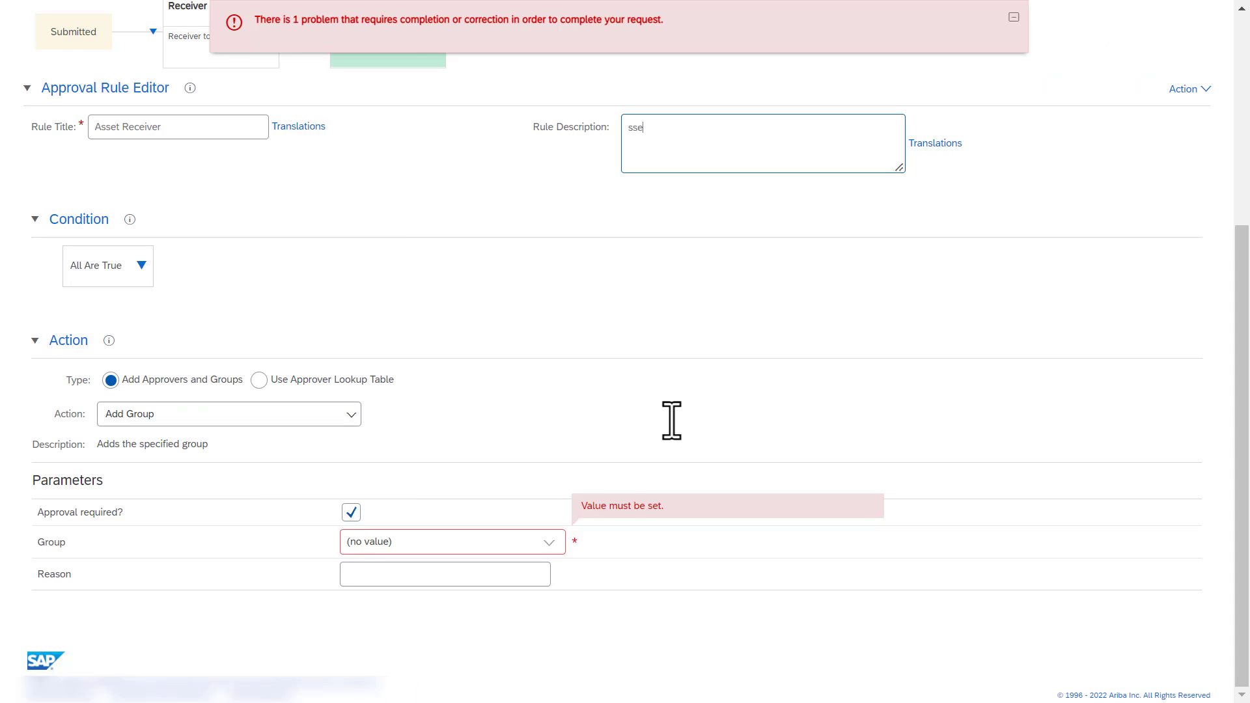
{"action": "key", "text": "BackSpace"}
{"action": "key", "text": "BackSpace"}
{"action": "key", "text": "BackSpace"}
{"action": "type", "text": "Asset Receiver to"}
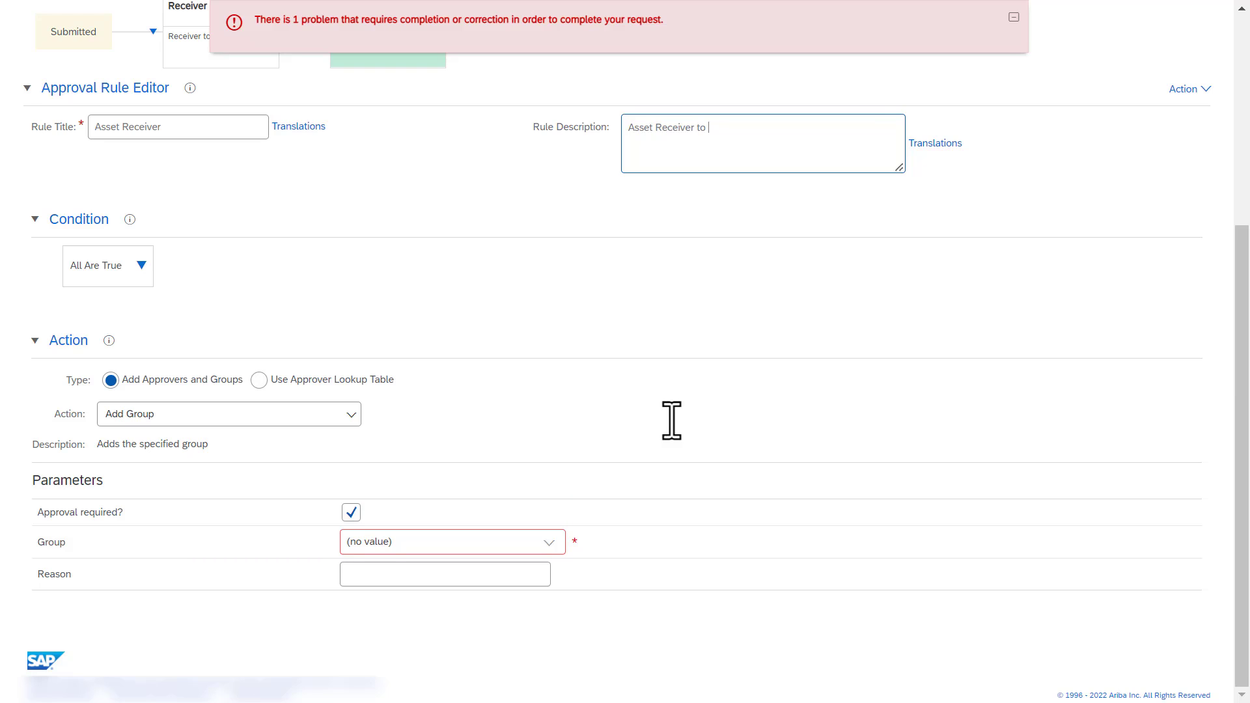
{"action": "type", "text": " enter asset details"}
Add the predefined condition Receipt Requires Asset Data to the Asset Receiver rule
{"action": "left_click", "coordinate": [141, 266]}
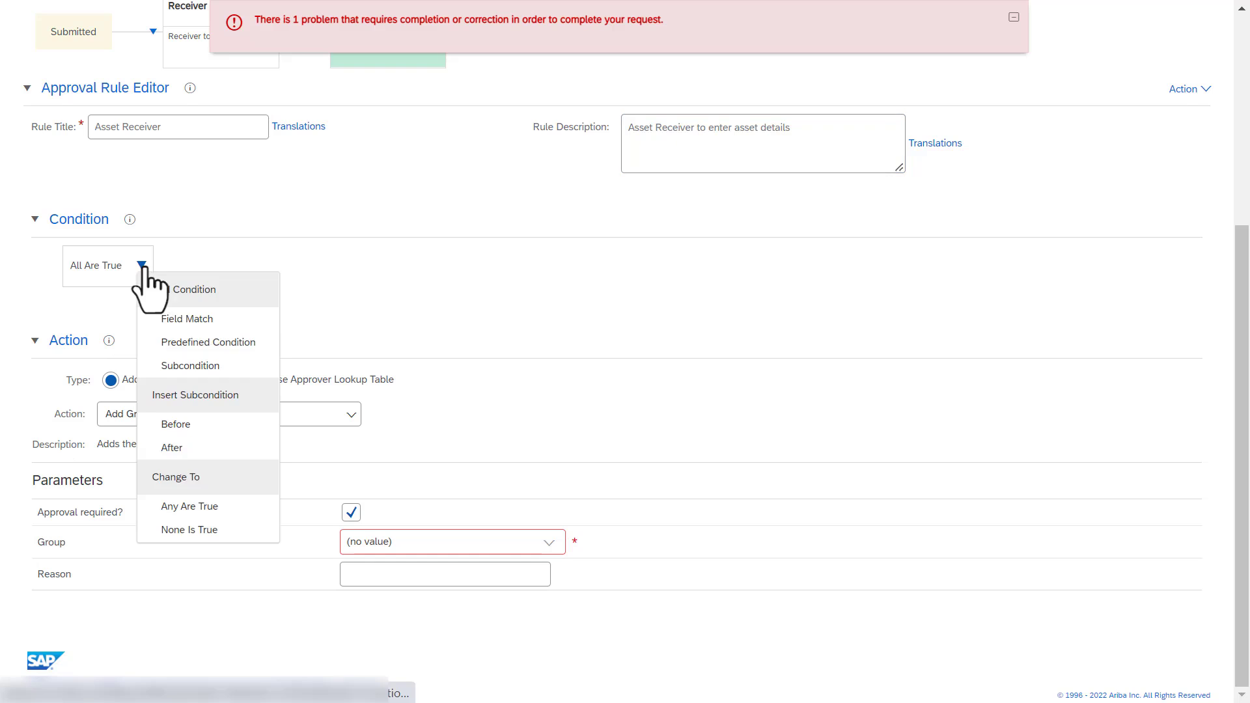
{"action": "left_click", "coordinate": [201, 343]}
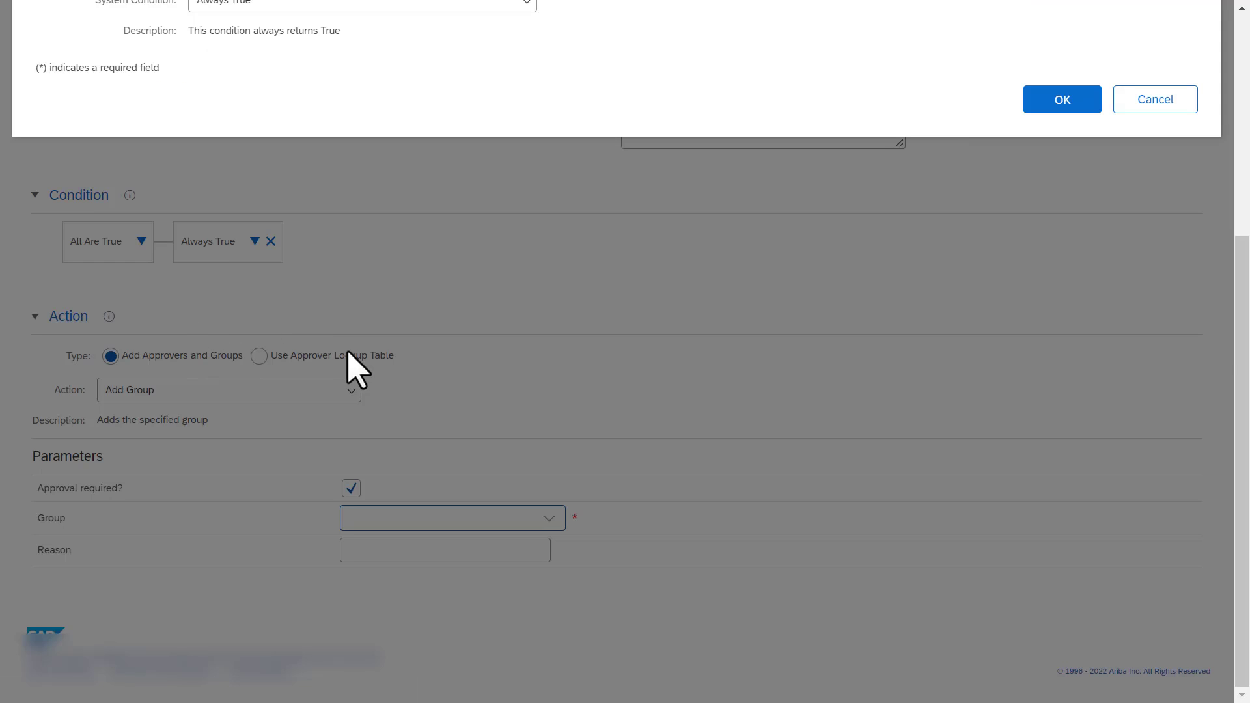
{"action": "scroll", "coordinate": [733, 299], "scroll_direction": "up", "scroll_amount": 4}
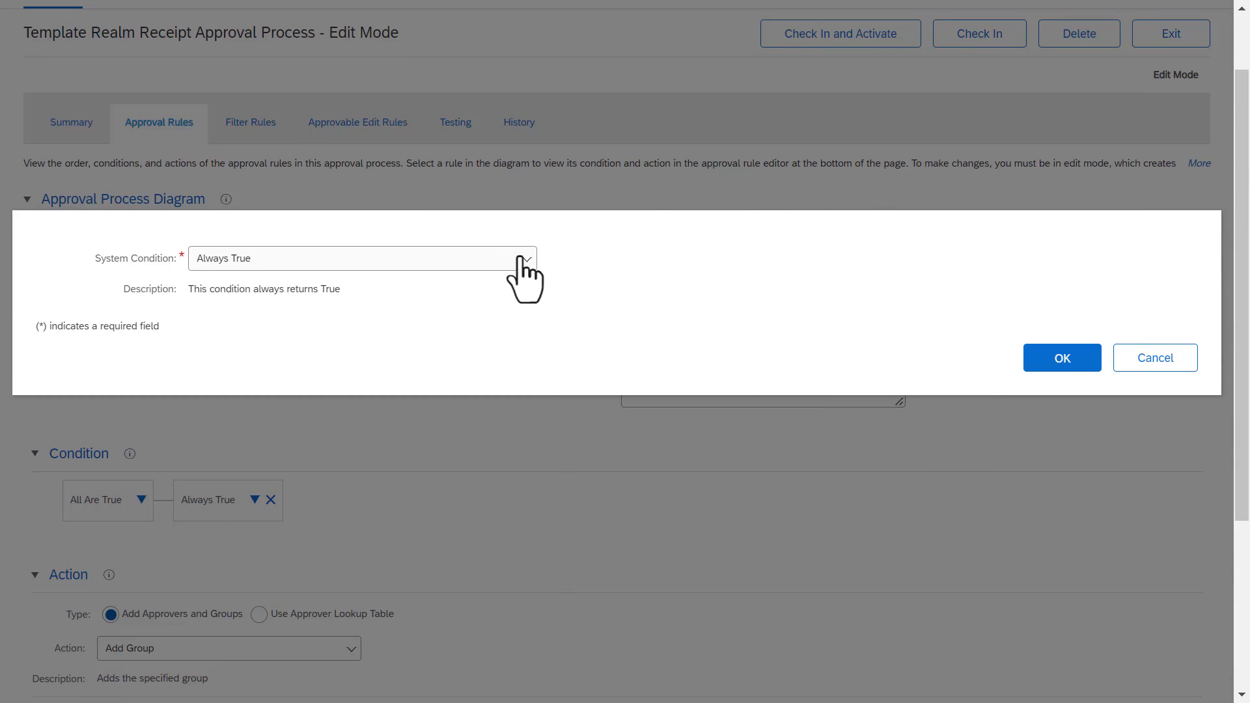
{"action": "left_click", "coordinate": [521, 258]}
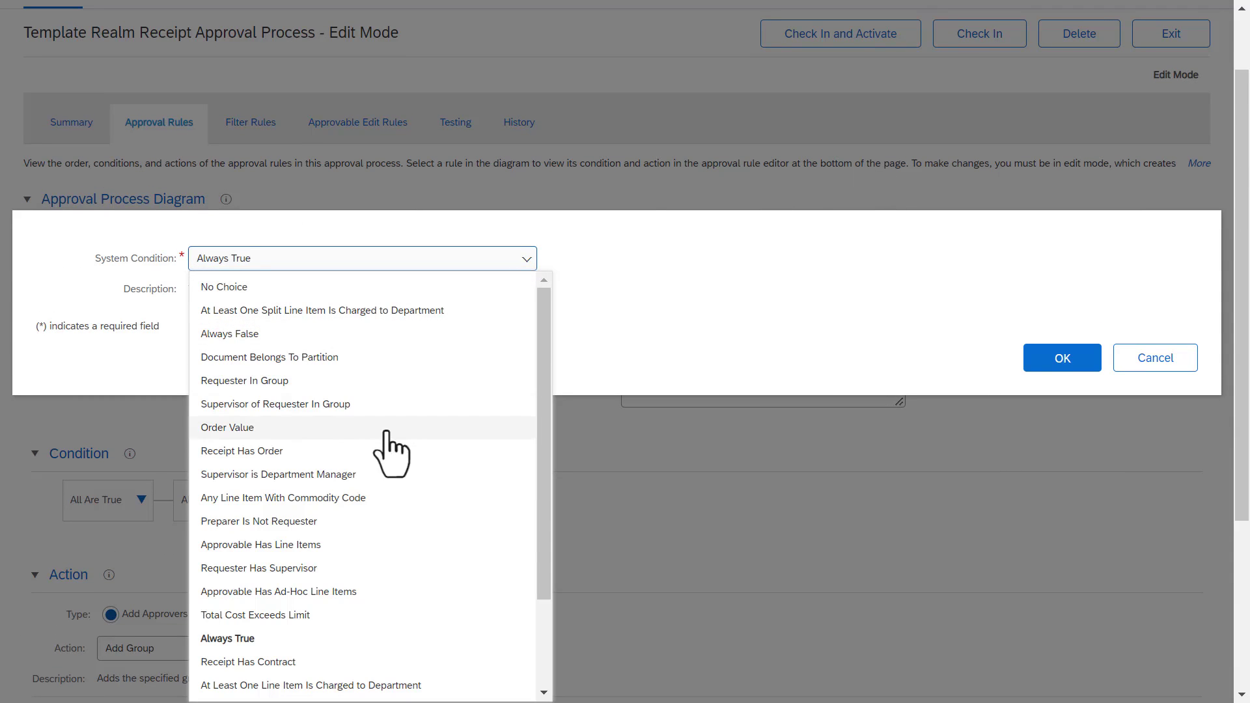
{"action": "key", "text": "r"}
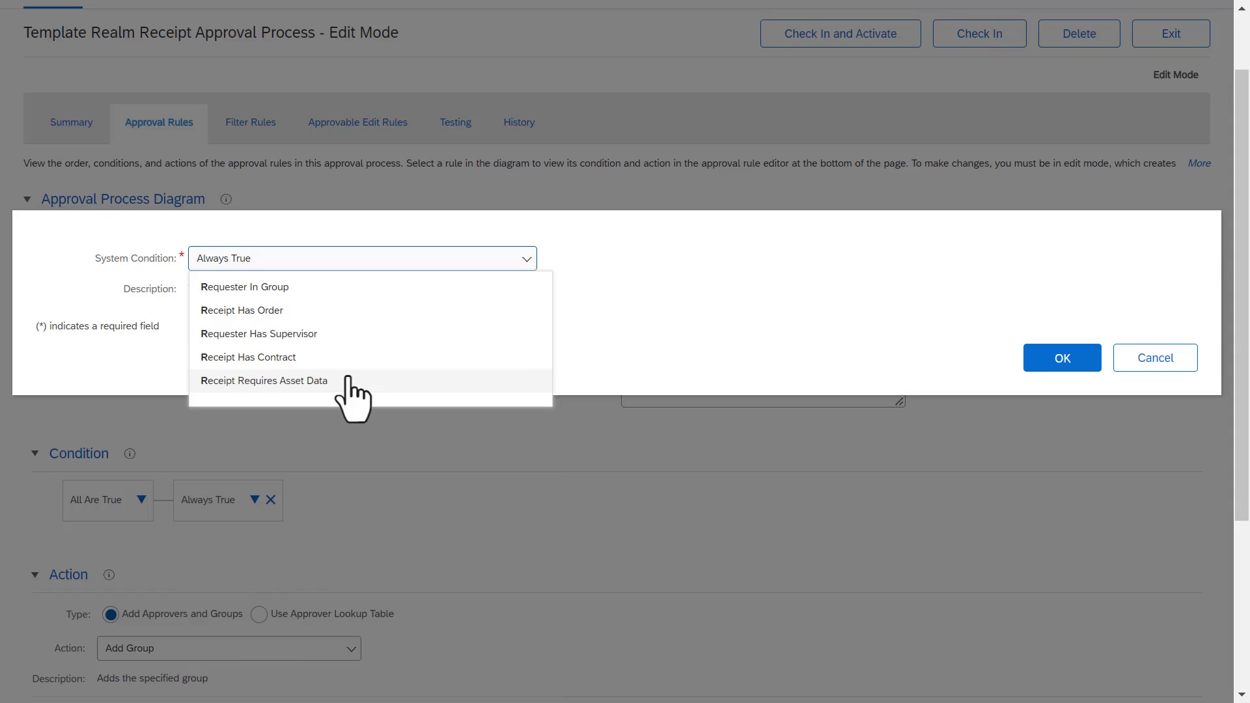
{"action": "left_click", "coordinate": [296, 381]}
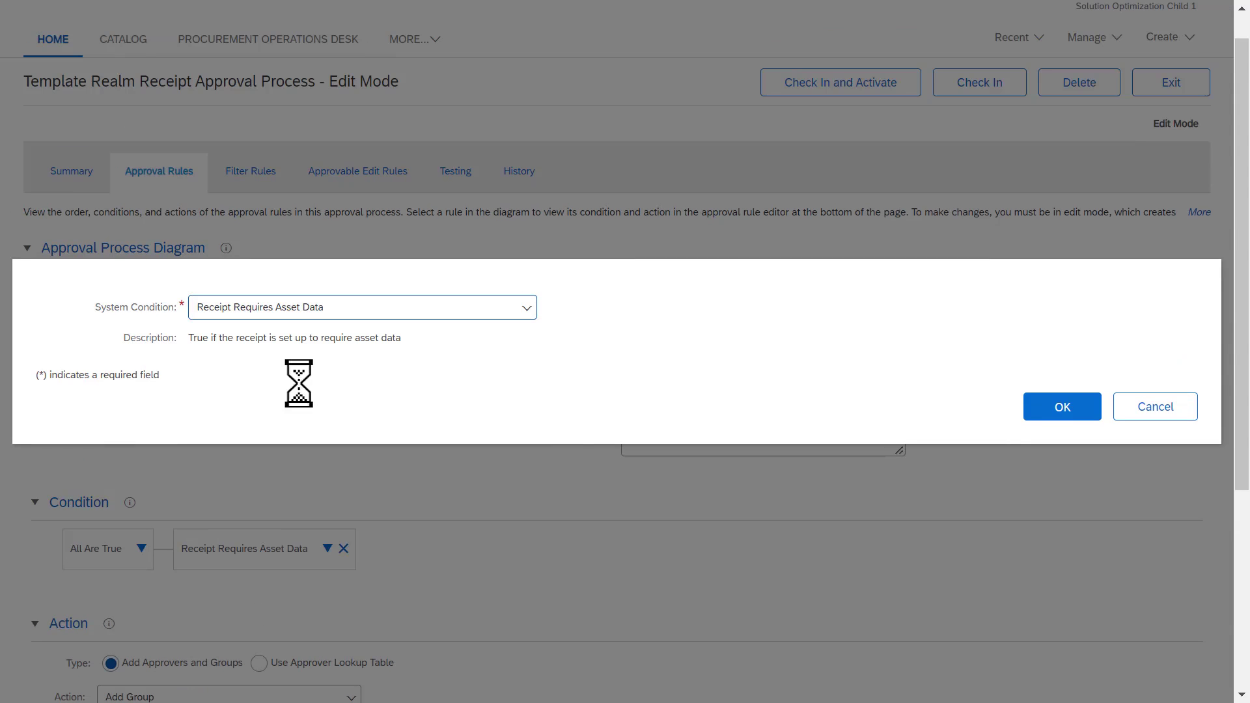
{"action": "left_click", "coordinate": [1062, 406]}
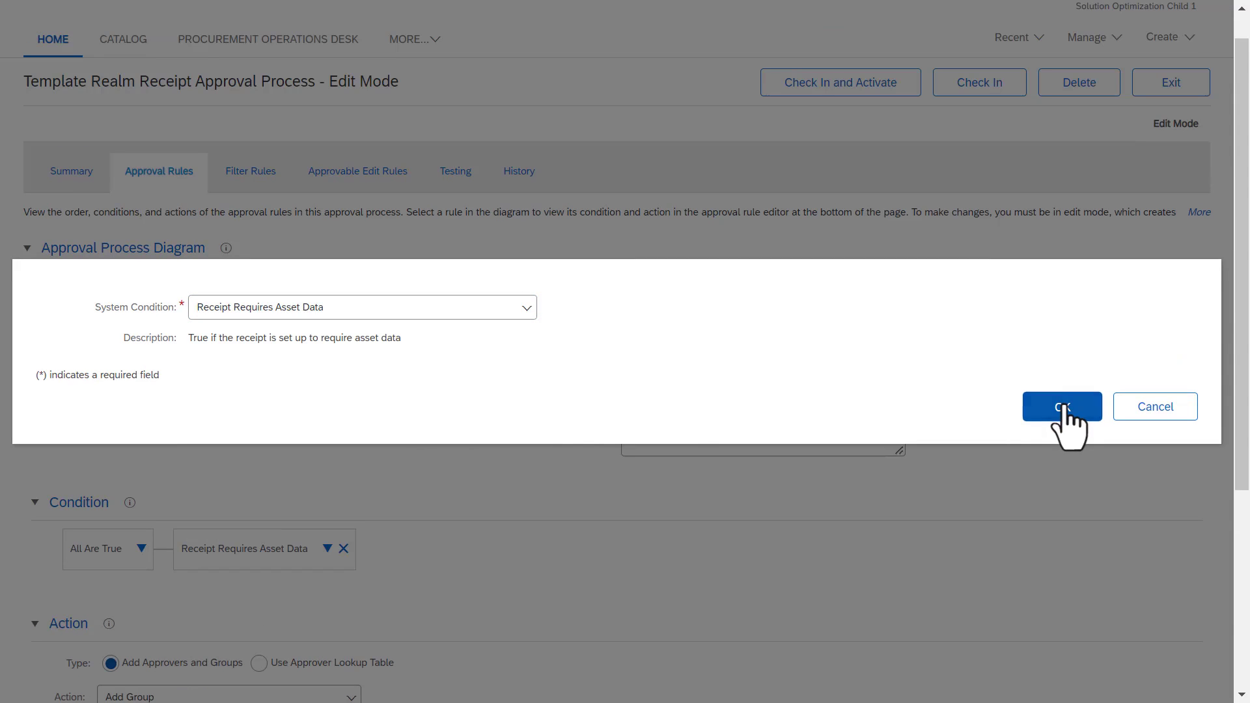
Set the Asset Receiver rule's action to Add Group and choose Asset Receiver as the group
{"action": "scroll", "coordinate": [531, 559], "scroll_direction": "down", "scroll_amount": 5}
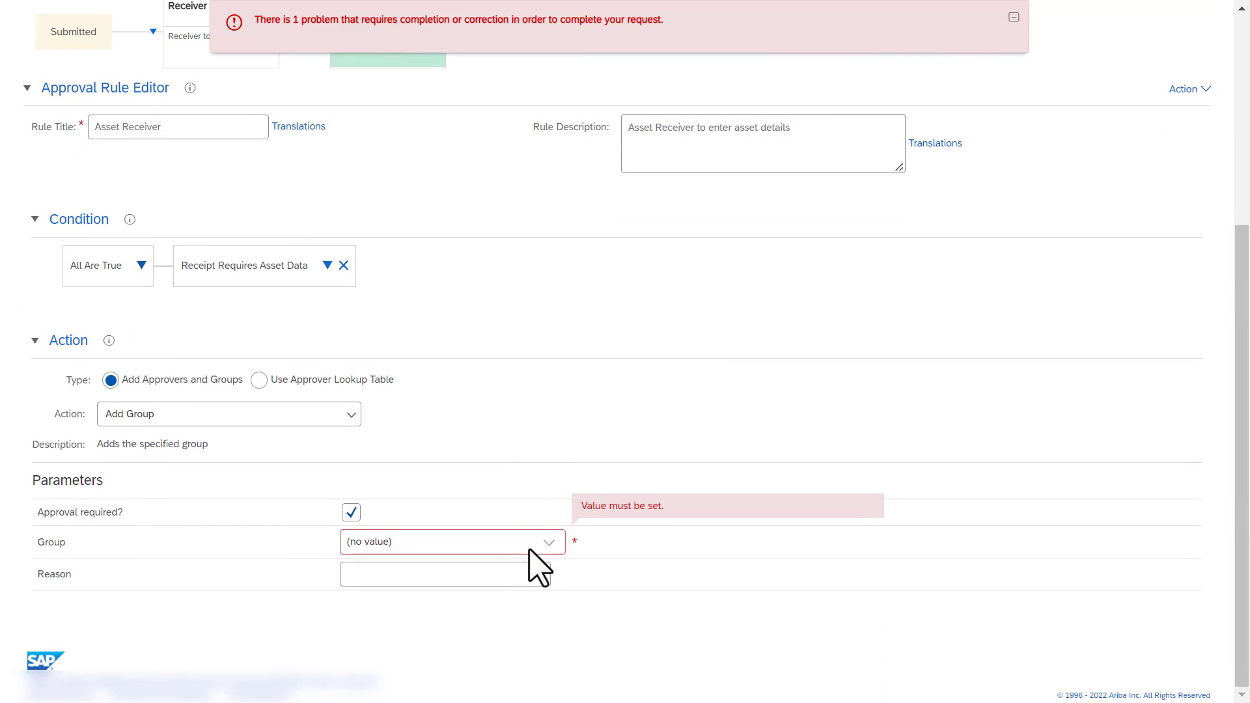
{"action": "left_click", "coordinate": [349, 416]}
{"action": "left_click", "coordinate": [206, 445]}
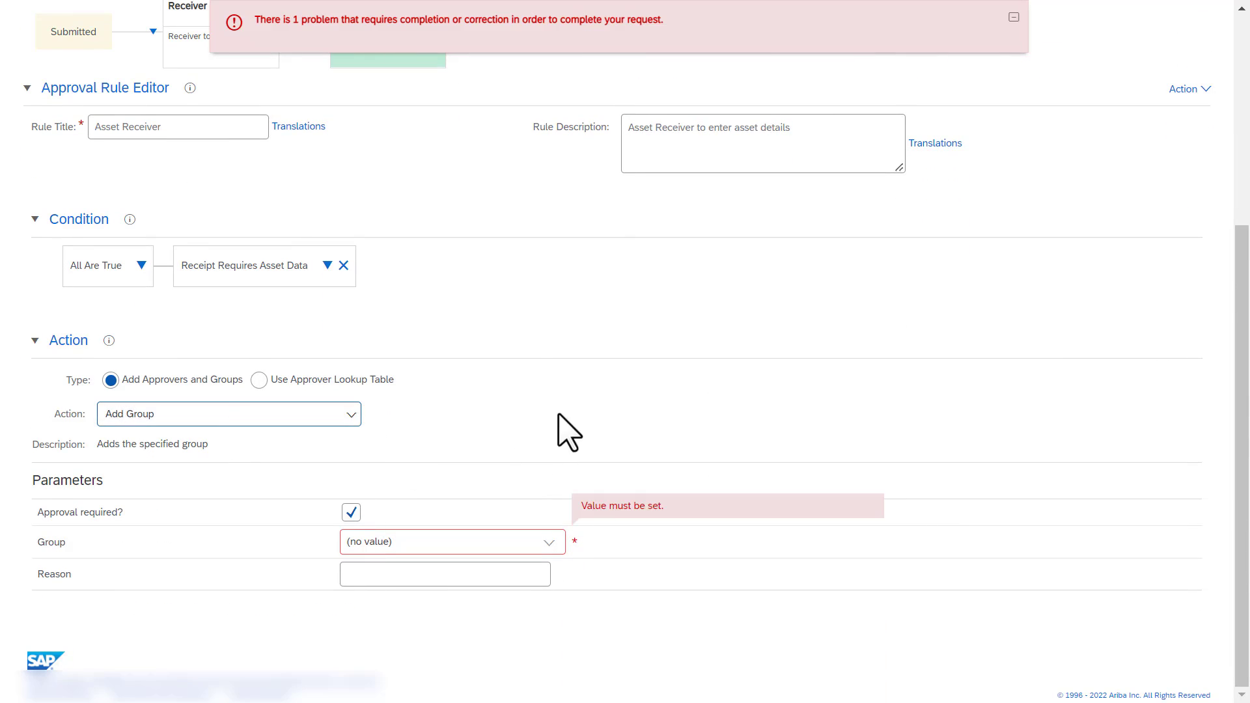
{"action": "left_click", "coordinate": [549, 544]}
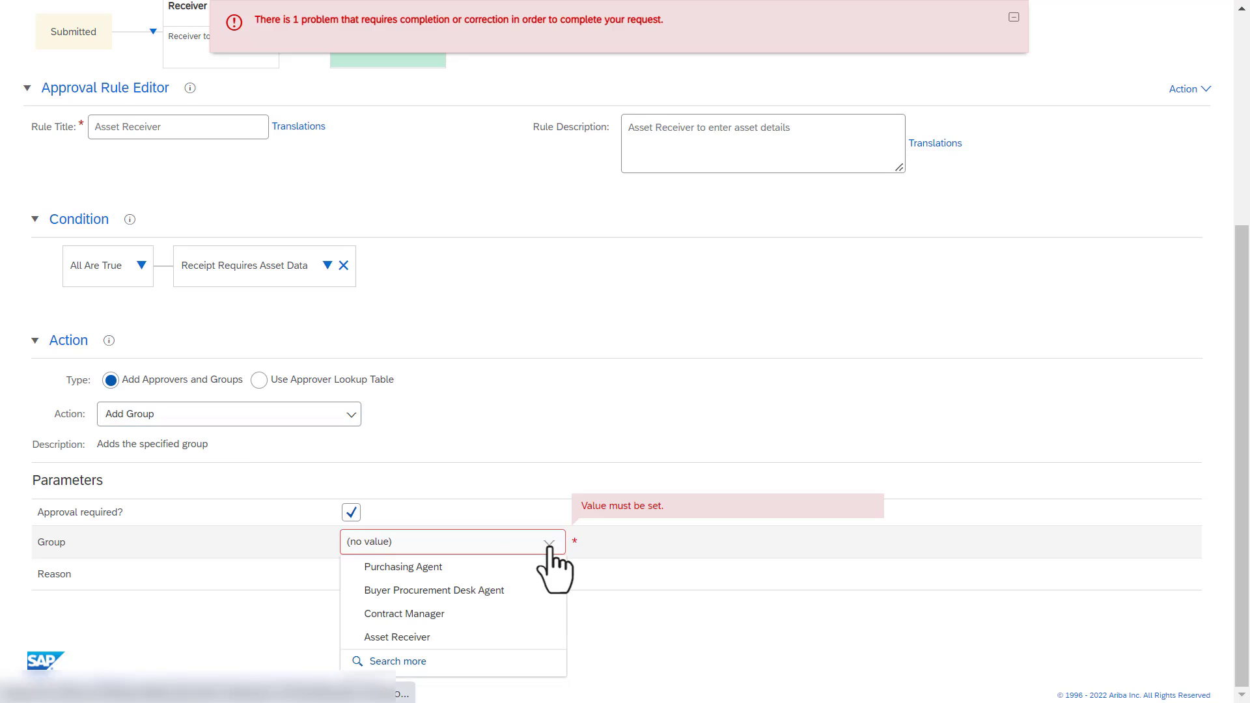
{"action": "left_click", "coordinate": [411, 641]}
{"action": "scroll", "coordinate": [579, 504], "scroll_direction": "down", "scroll_amount": 2}
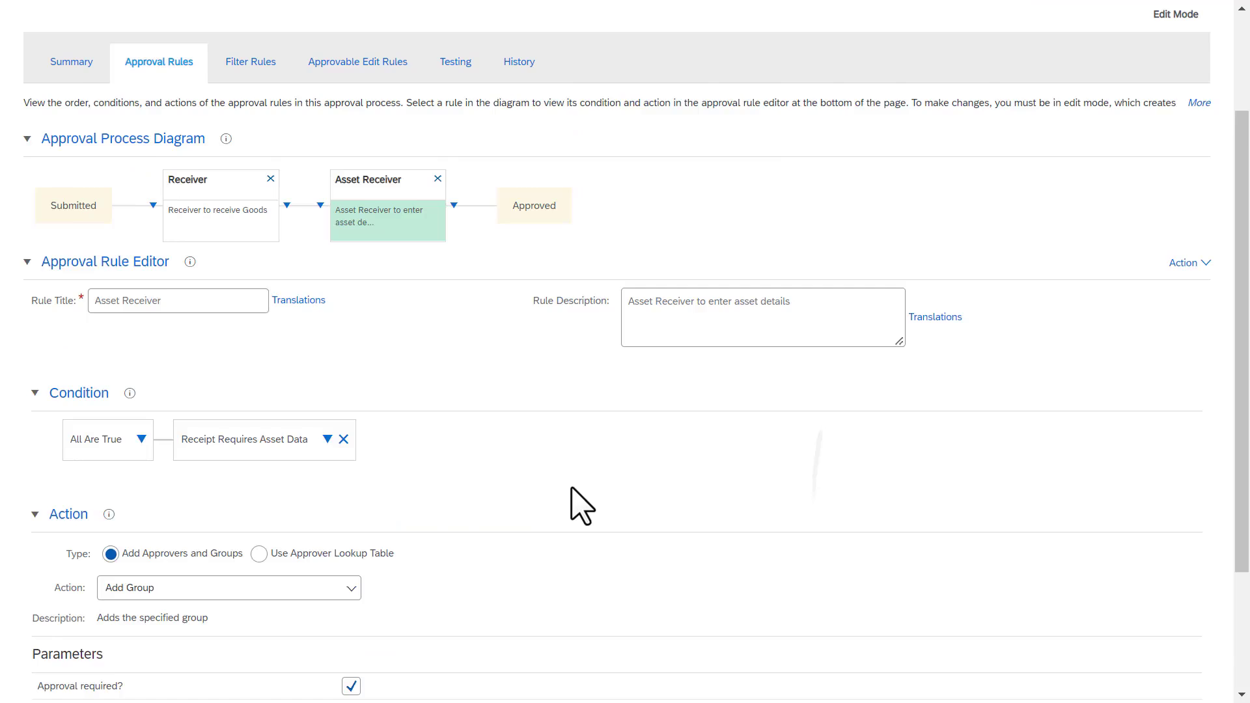
Enter "Asset Receiver to enter Asset data" as the reason for the Asset Receiver rule's action
{"action": "scroll", "coordinate": [582, 506], "scroll_direction": "down", "scroll_amount": 3}
{"action": "key", "text": "Tab"}
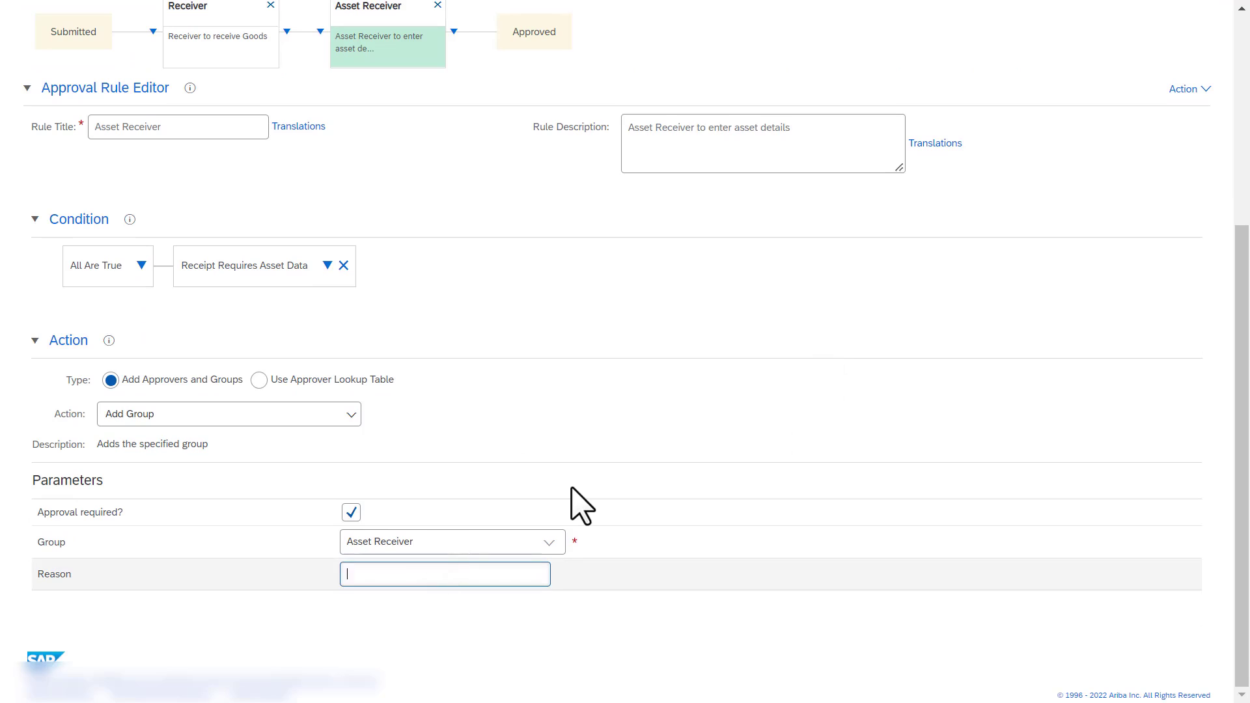
{"action": "type", "text": "Asset Receiver"}
{"action": "key", "text": "BackSpace"}
{"action": "key", "text": "BackSpace"}
{"action": "key", "text": "BackSpace"}
{"action": "key", "text": "BackSpace"}
{"action": "key", "text": "BackSpace"}
{"action": "key", "text": "BackSpace"}
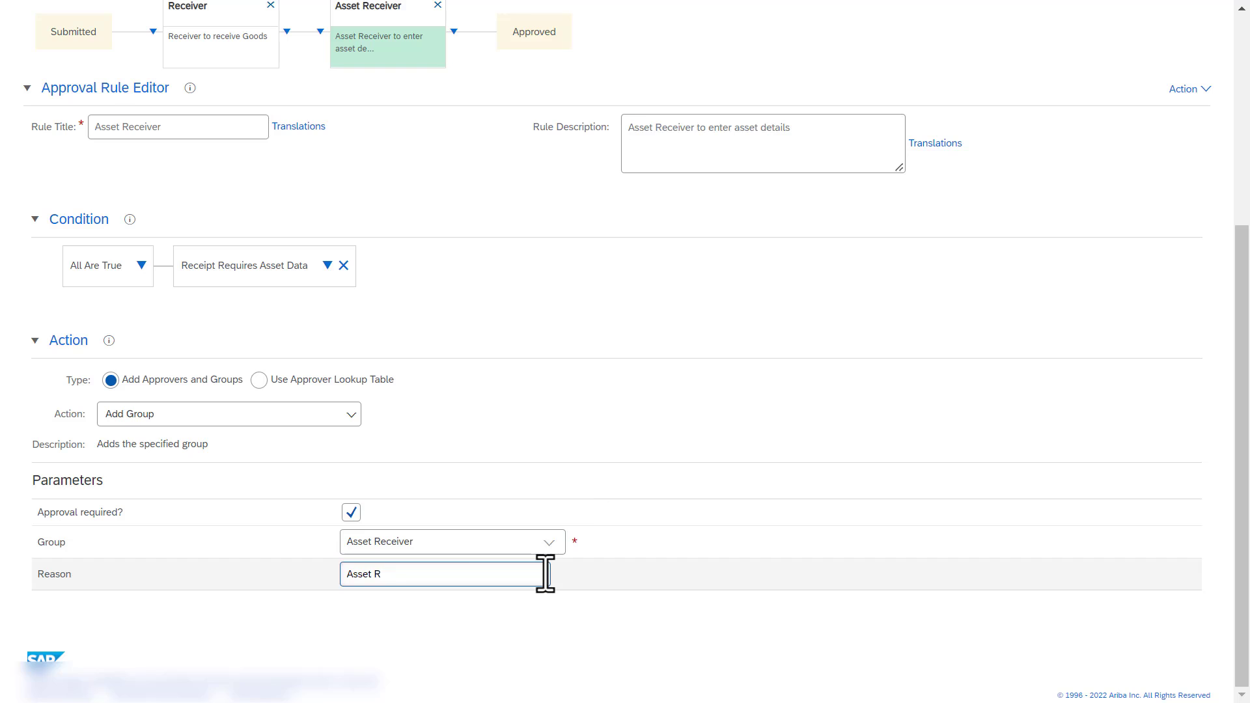
{"action": "type", "text": "eceiver to enter Asset data"}
Select the All Allowed rule among the approvable edit rules and enable it
{"action": "scroll", "coordinate": [545, 573], "scroll_direction": "up", "scroll_amount": 5}
{"action": "left_click", "coordinate": [363, 214]}
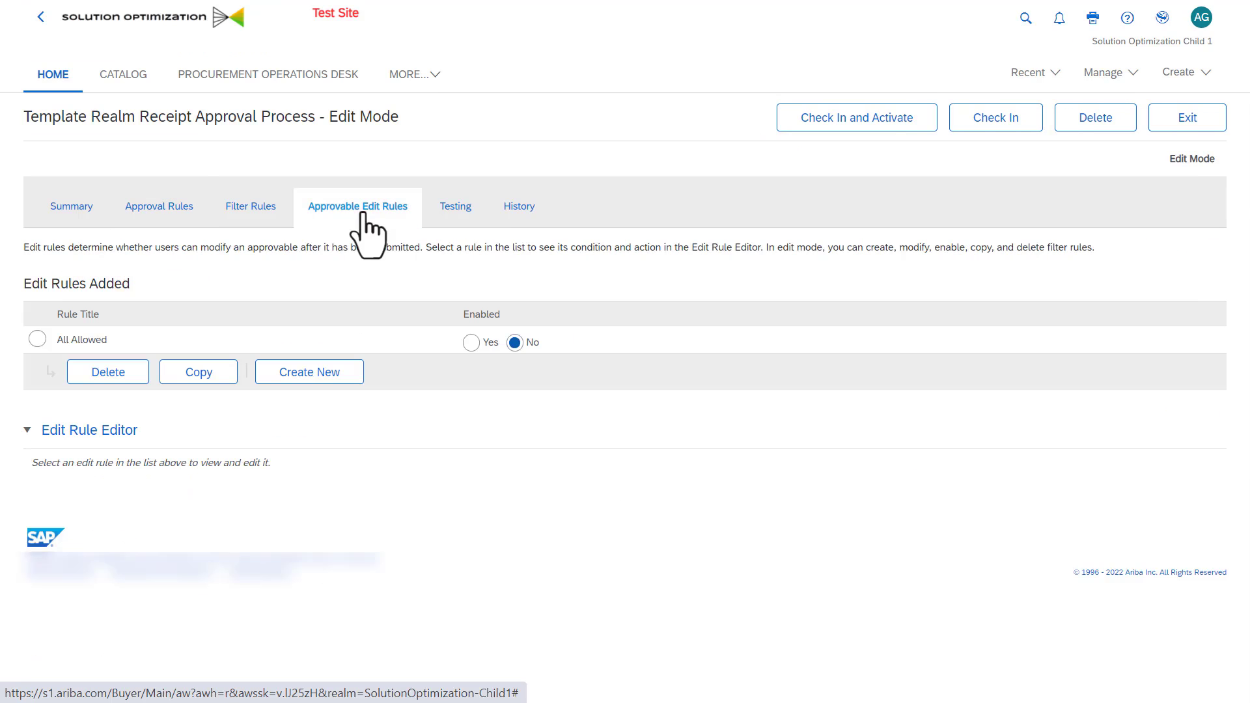
{"action": "left_click", "coordinate": [37, 338]}
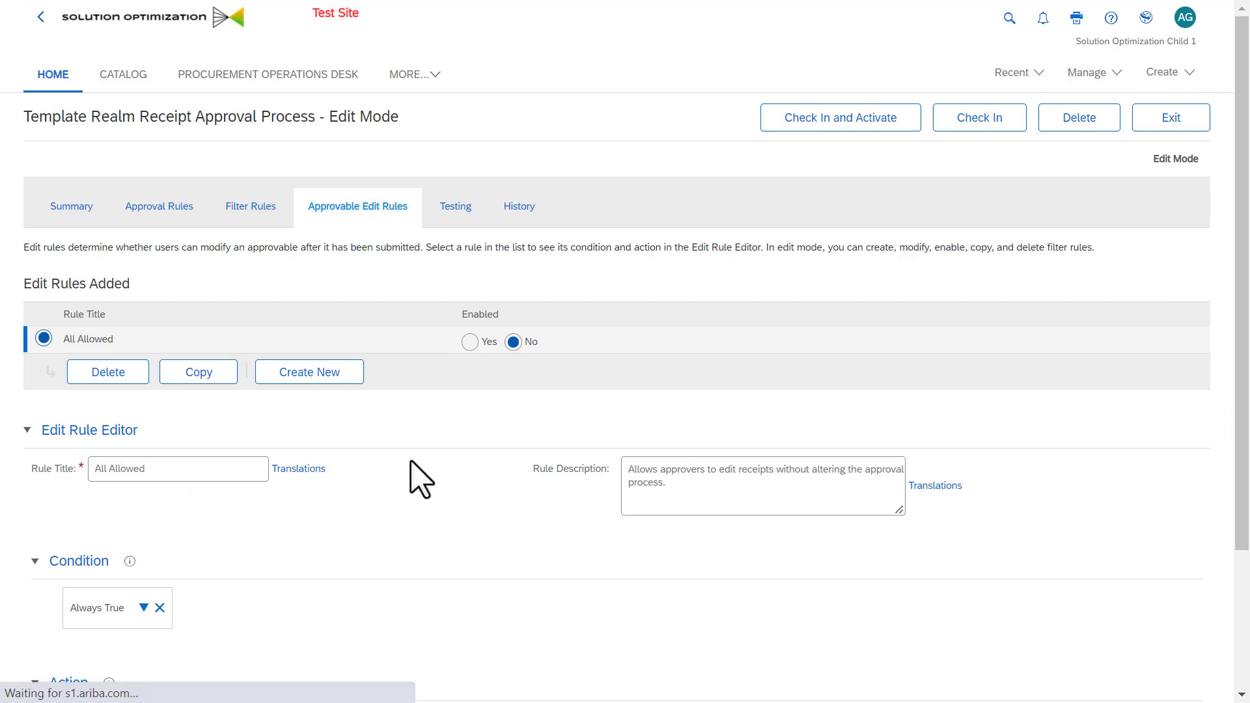
{"action": "scroll", "coordinate": [309, 511], "scroll_direction": "down", "scroll_amount": 1}
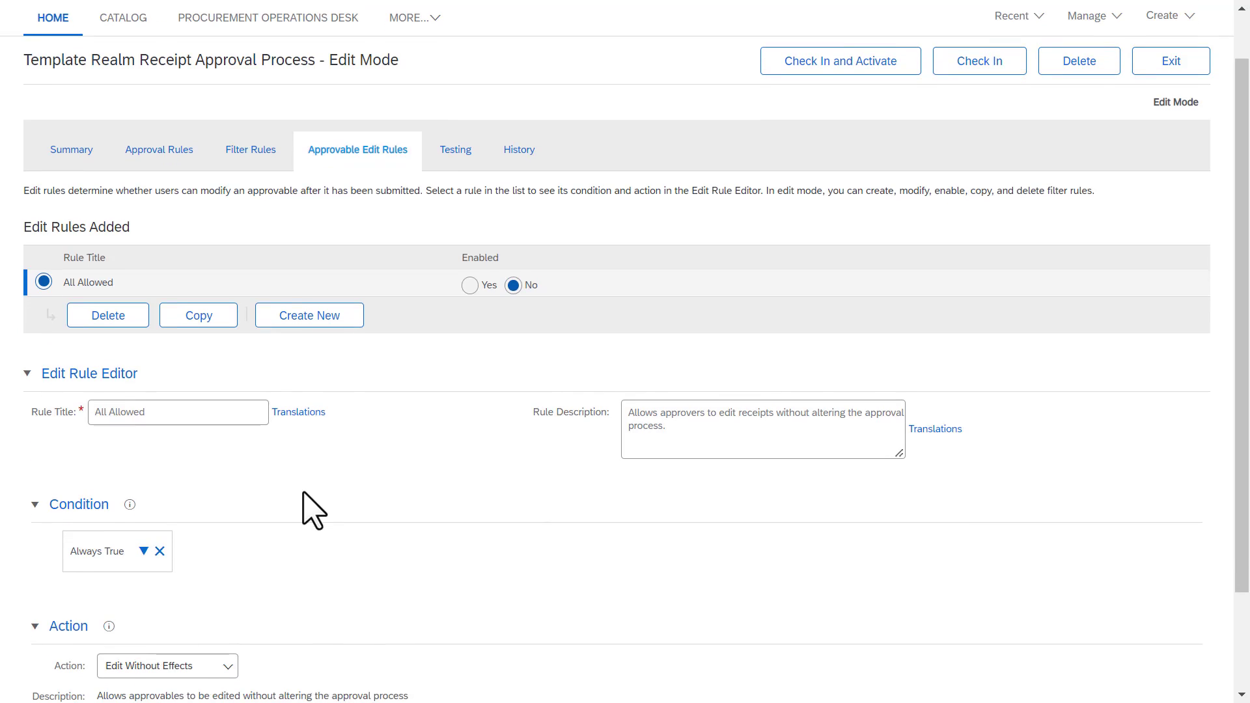
{"action": "left_click", "coordinate": [471, 289]}
Choose Edit Without Effects as the action of the All Allowed edit rule
{"action": "scroll", "coordinate": [352, 491], "scroll_direction": "down", "scroll_amount": 2}
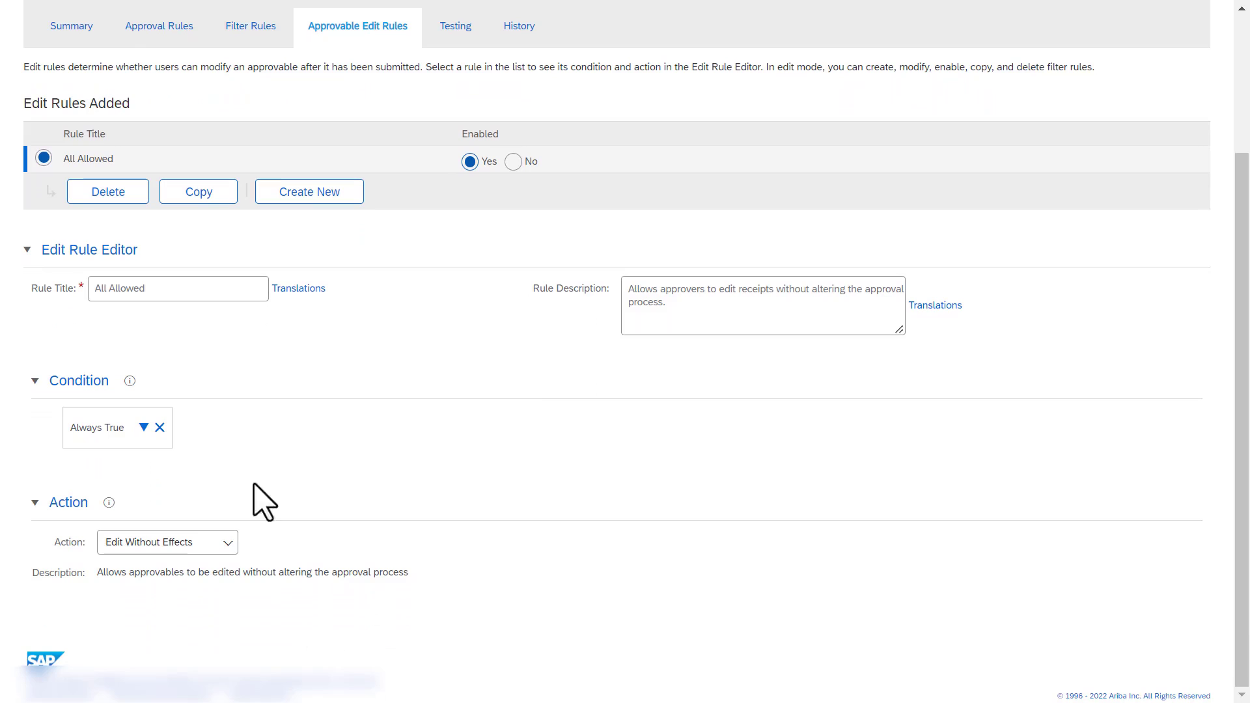
{"action": "left_click", "coordinate": [229, 544]}
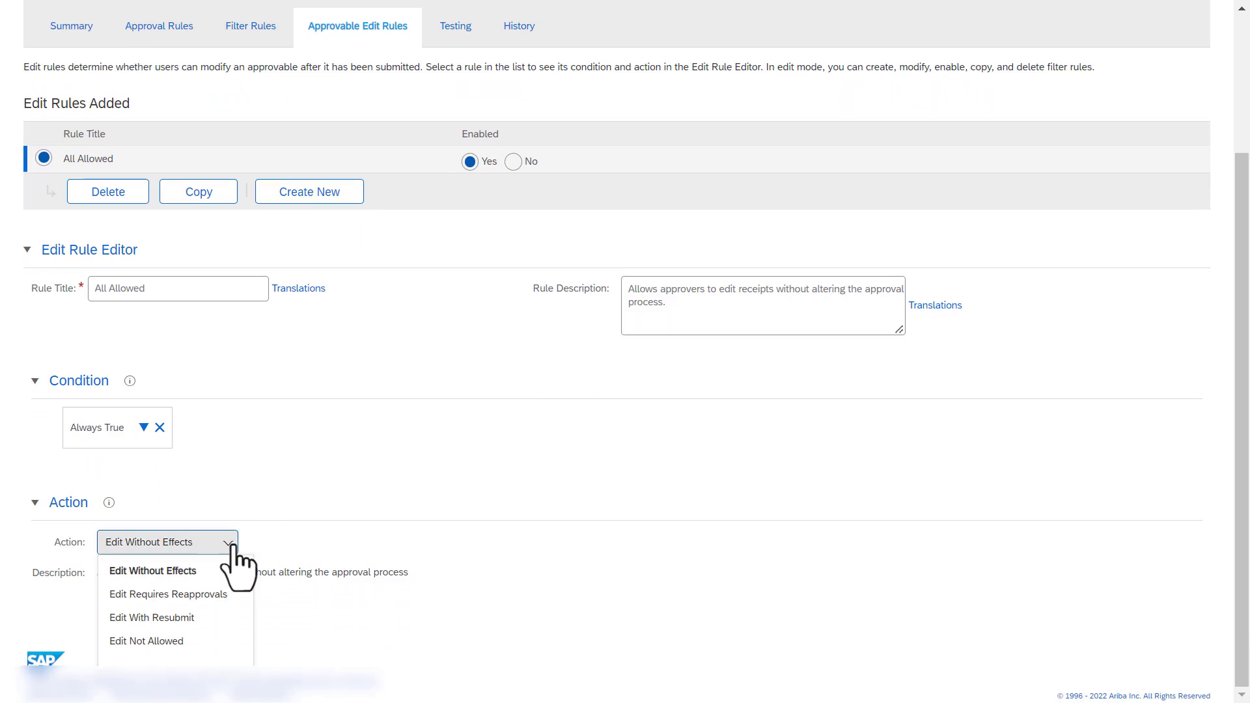
{"action": "left_click", "coordinate": [195, 571]}
{"action": "scroll", "coordinate": [416, 404], "scroll_direction": "down", "scroll_amount": 3}
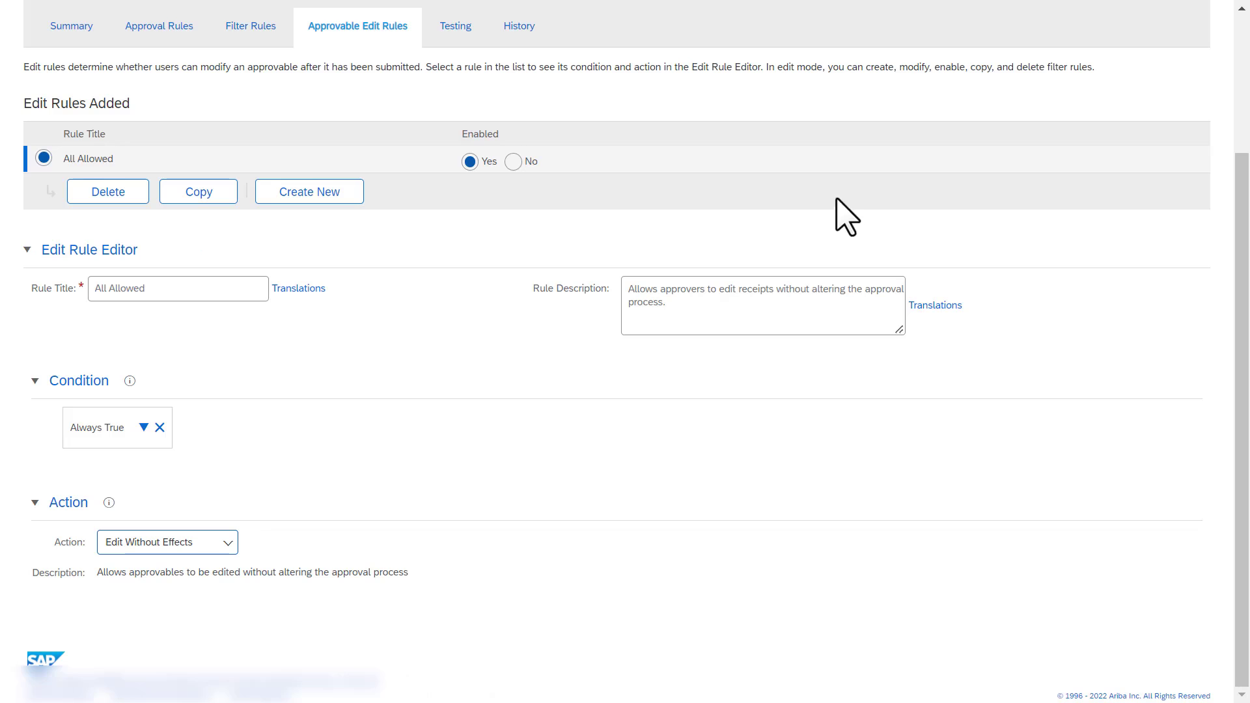
{"action": "scroll", "coordinate": [832, 224], "scroll_direction": "up", "scroll_amount": 3}
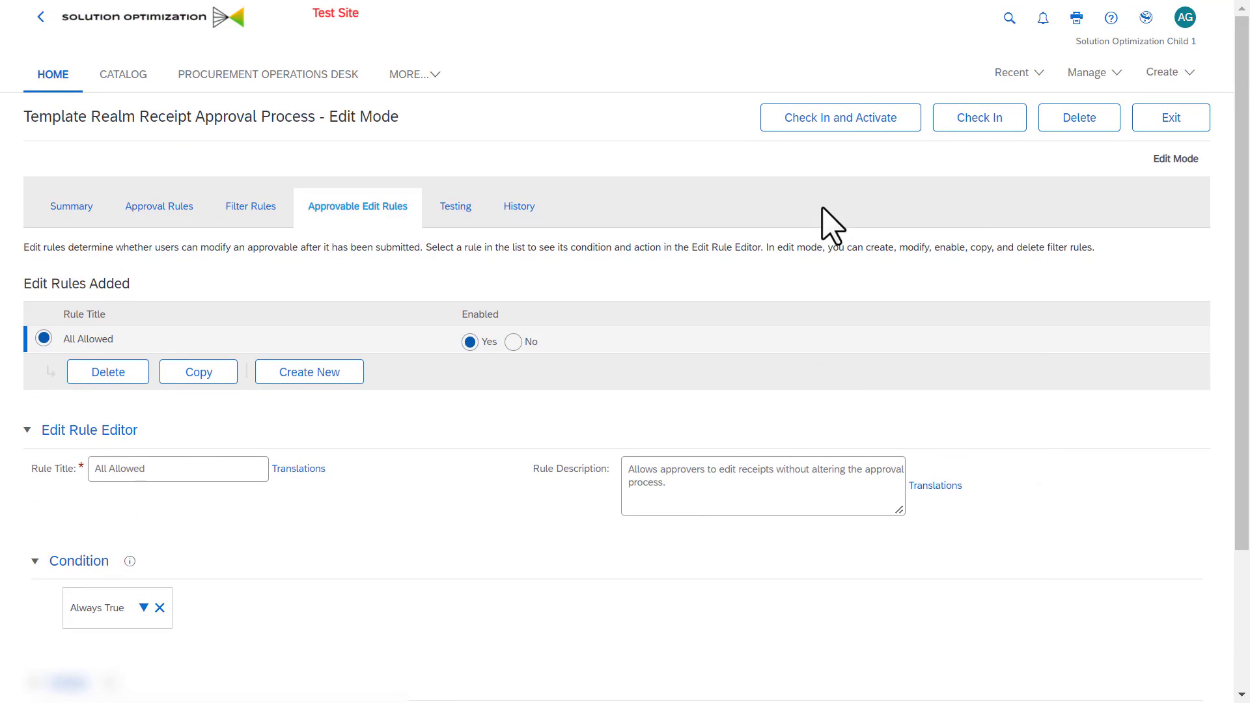